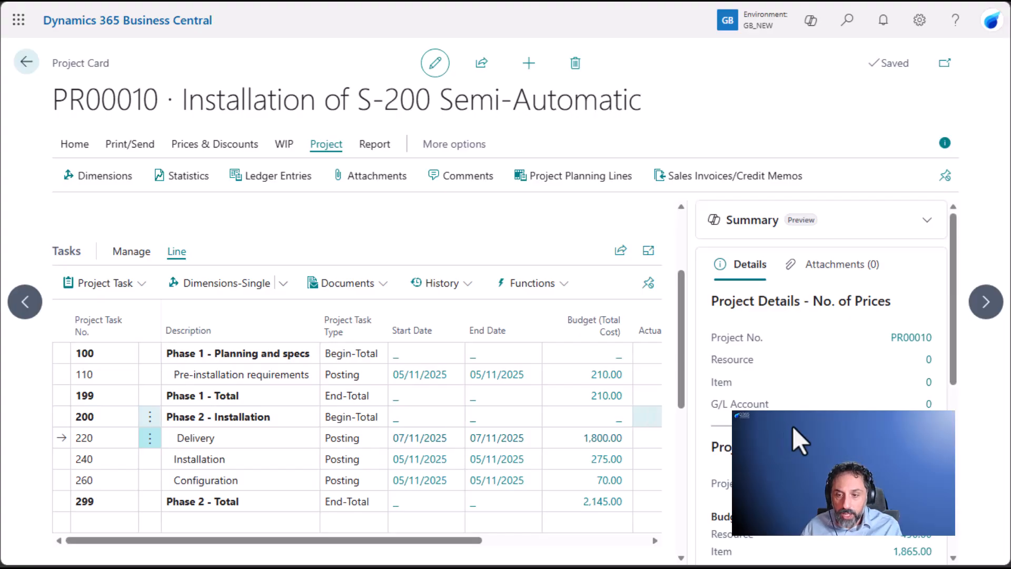
Step: Open the planning lines behind the project's billable item price and review the S-210 line's location, bin and quantity
{"action": "scroll", "coordinate": [844, 413], "scroll_direction": "down", "scroll_amount": 8}
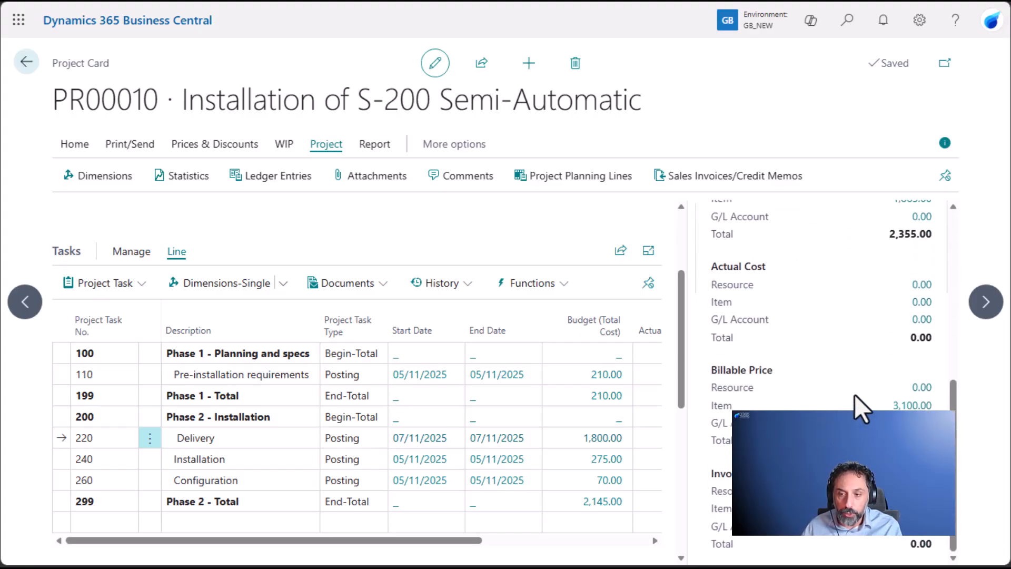
{"action": "left_click", "coordinate": [907, 411]}
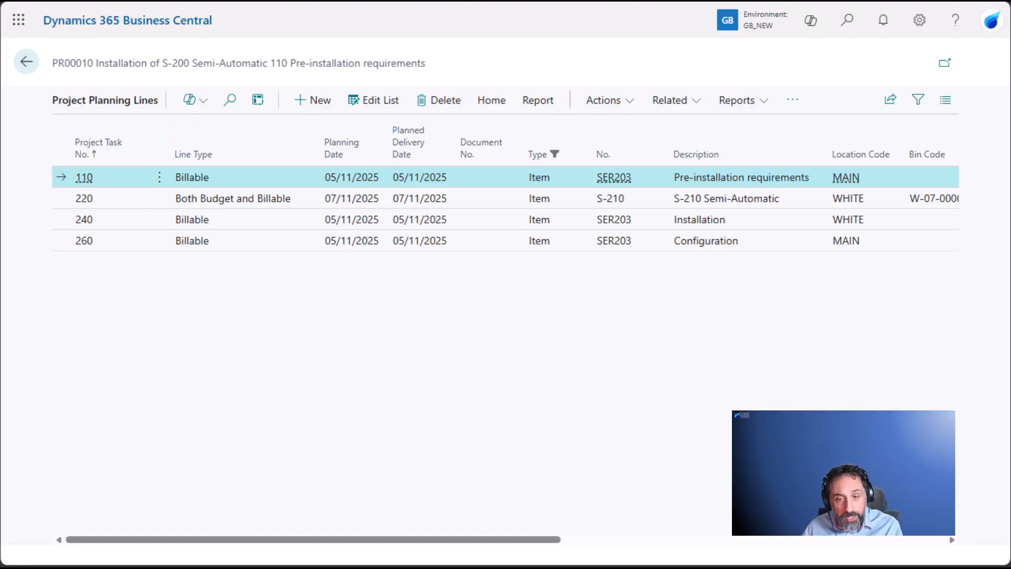
{"action": "left_click", "coordinate": [503, 199]}
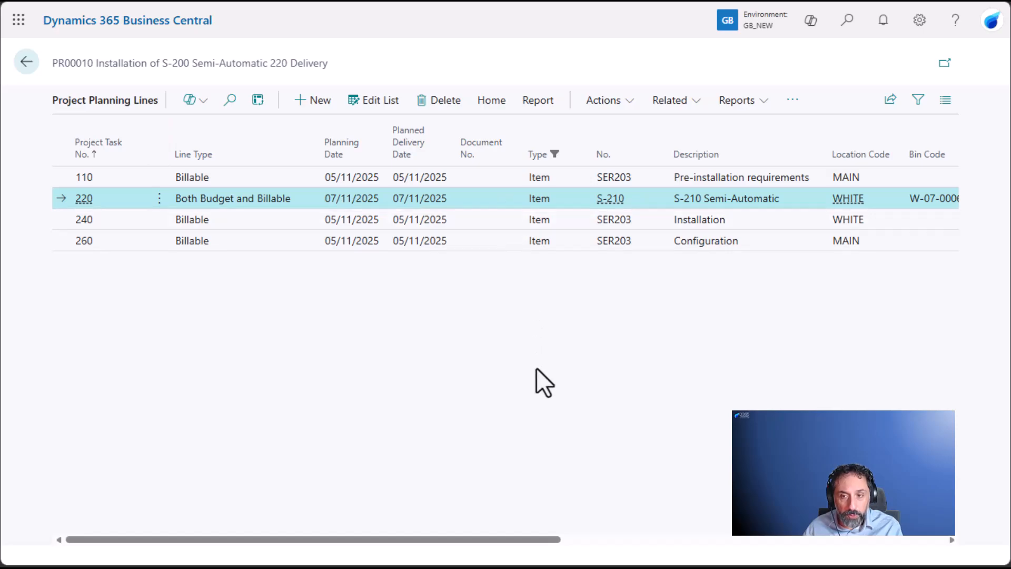
{"action": "left_click_drag", "start_coordinate": [501, 538], "coordinate": [647, 529]}
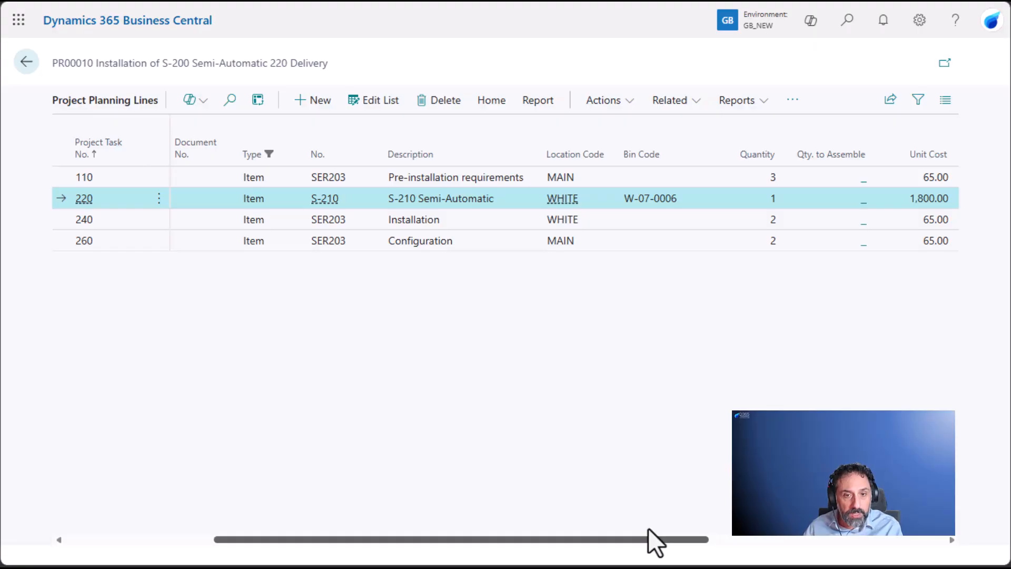
{"action": "left_click_drag", "start_coordinate": [649, 529], "coordinate": [651, 530]}
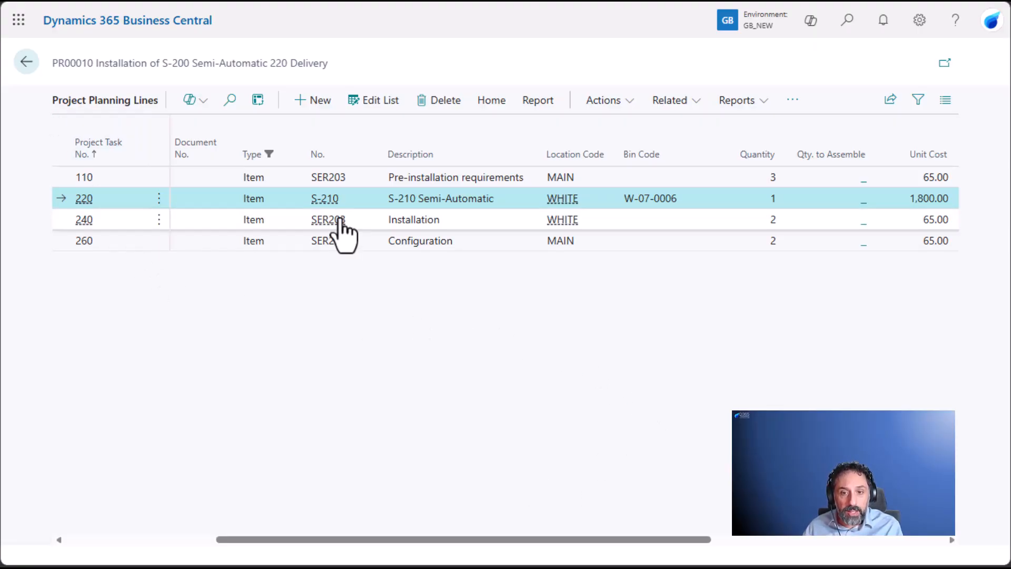
Step: Check the warehouse bin contents of item S-210 from its item card, and return to the project planning lines
{"action": "mouse_move", "coordinate": [327, 204]}
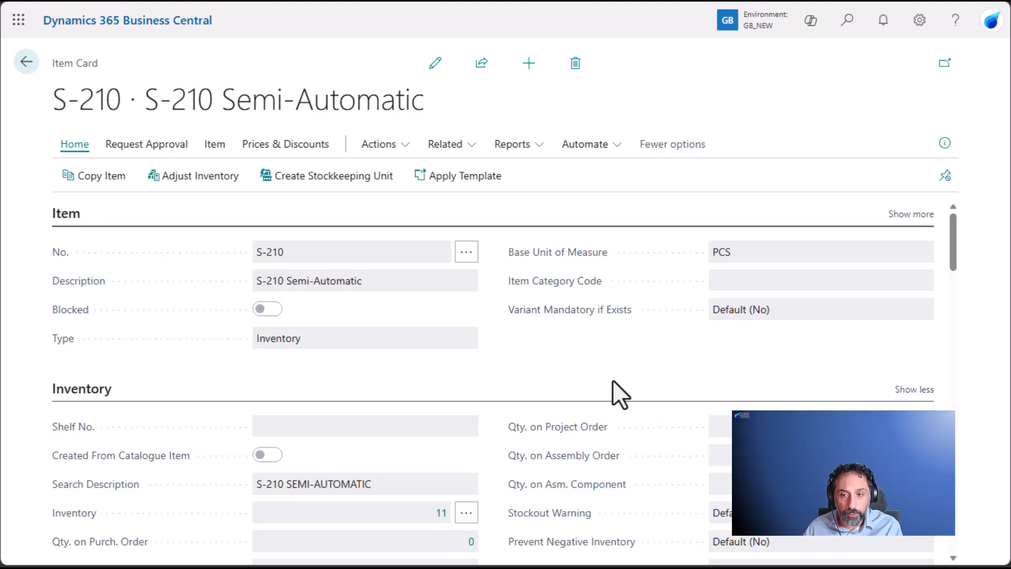
{"action": "left_click", "coordinate": [454, 150]}
{"action": "mouse_move", "coordinate": [499, 366]}
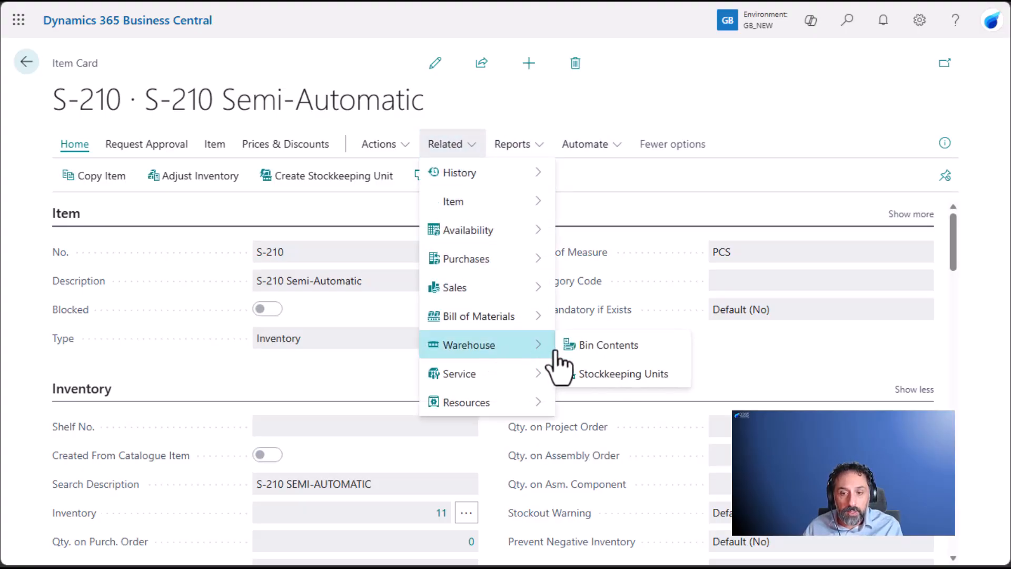
{"action": "left_click", "coordinate": [600, 343]}
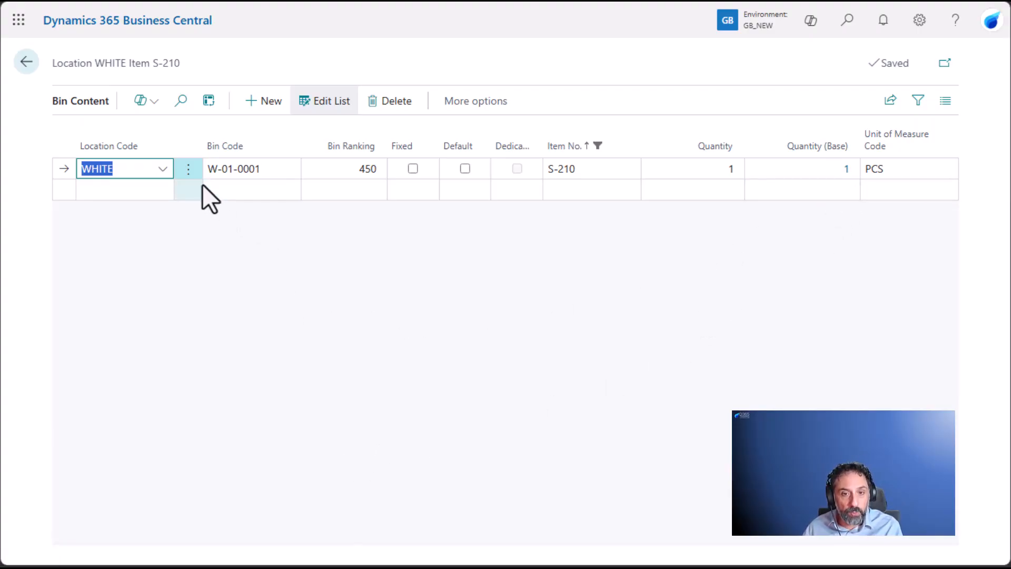
{"action": "left_click", "coordinate": [261, 169]}
{"action": "left_click", "coordinate": [251, 169]}
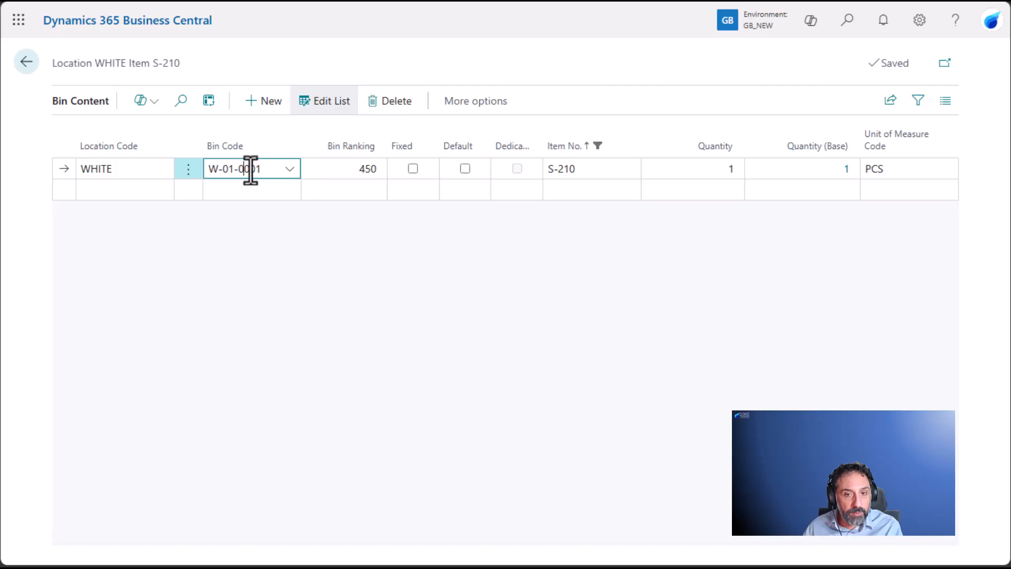
{"action": "left_click", "coordinate": [266, 308]}
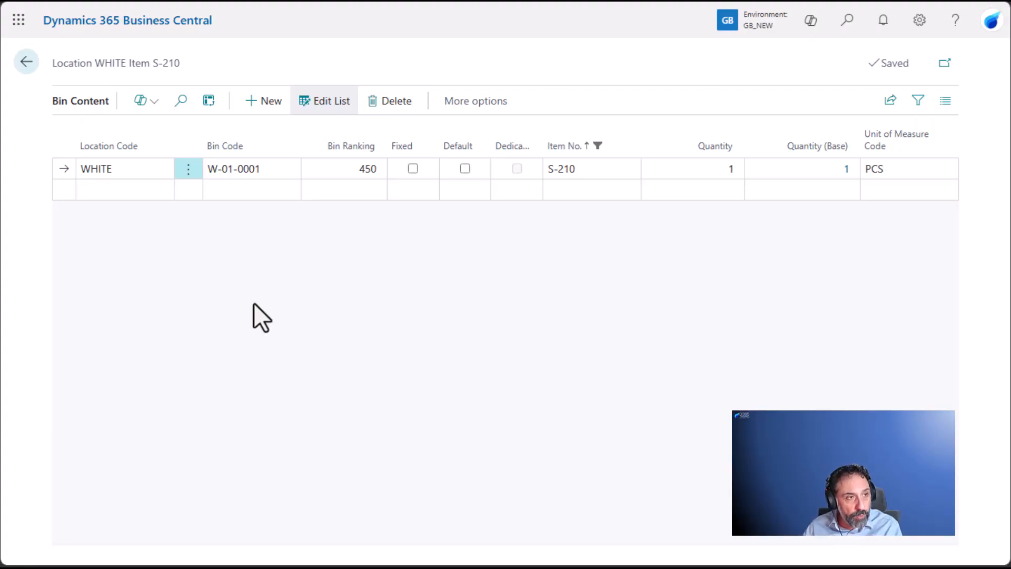
{"action": "left_click", "coordinate": [26, 62]}
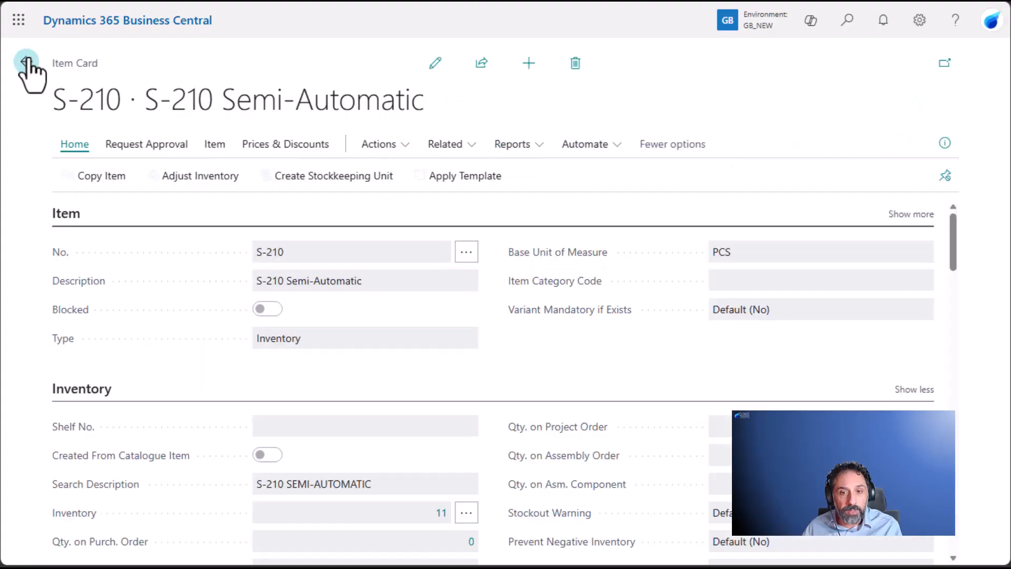
{"action": "left_click", "coordinate": [26, 61]}
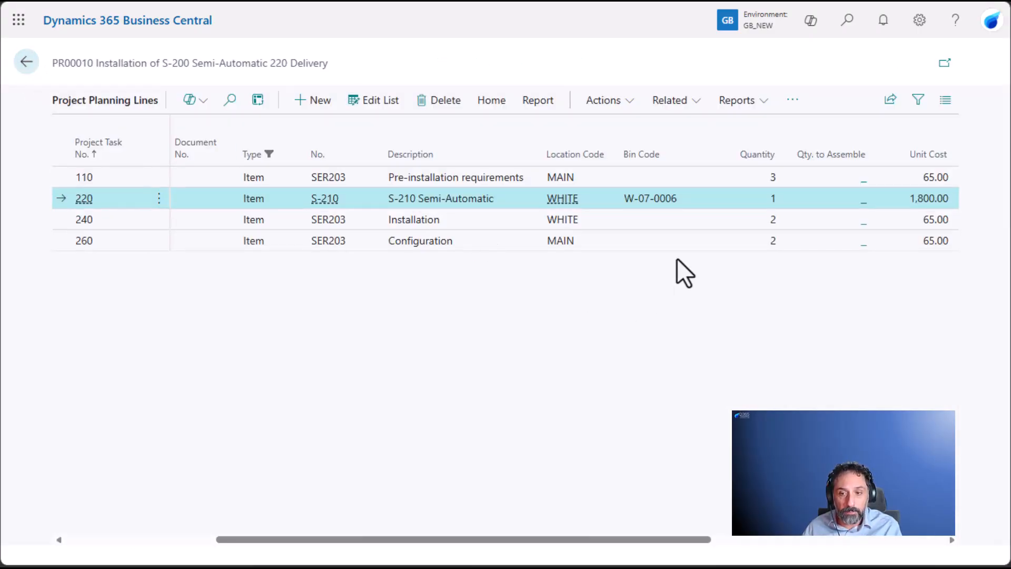
Step: Review the project bin and warehouse handling settings on the WHITE location card, and return to the project card
{"action": "left_click_drag", "start_coordinate": [624, 198], "coordinate": [680, 201]}
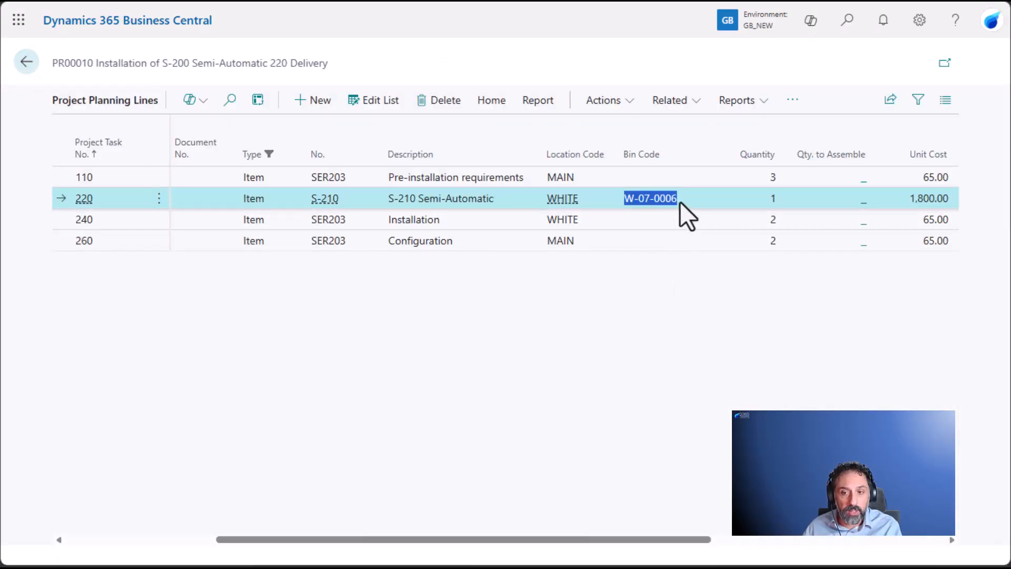
{"action": "left_click", "coordinate": [649, 346]}
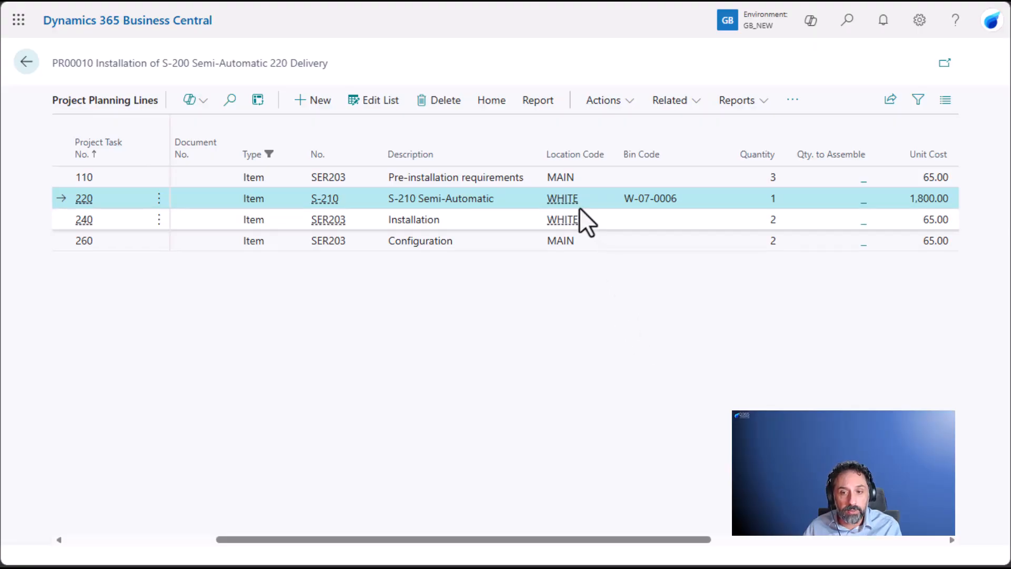
{"action": "mouse_move", "coordinate": [568, 210]}
{"action": "left_click", "coordinate": [500, 245]}
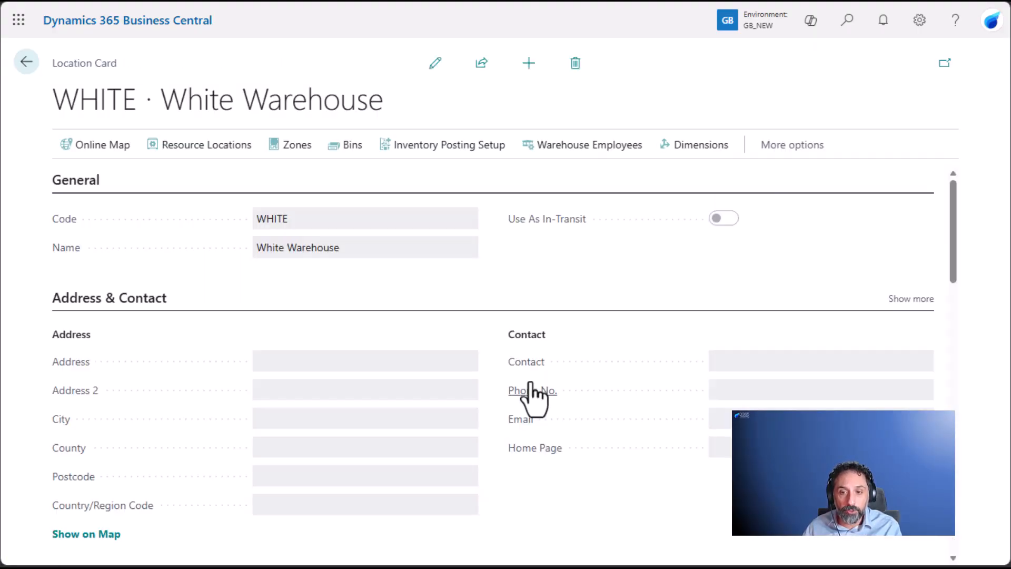
{"action": "scroll", "coordinate": [563, 464], "scroll_direction": "down", "scroll_amount": 15}
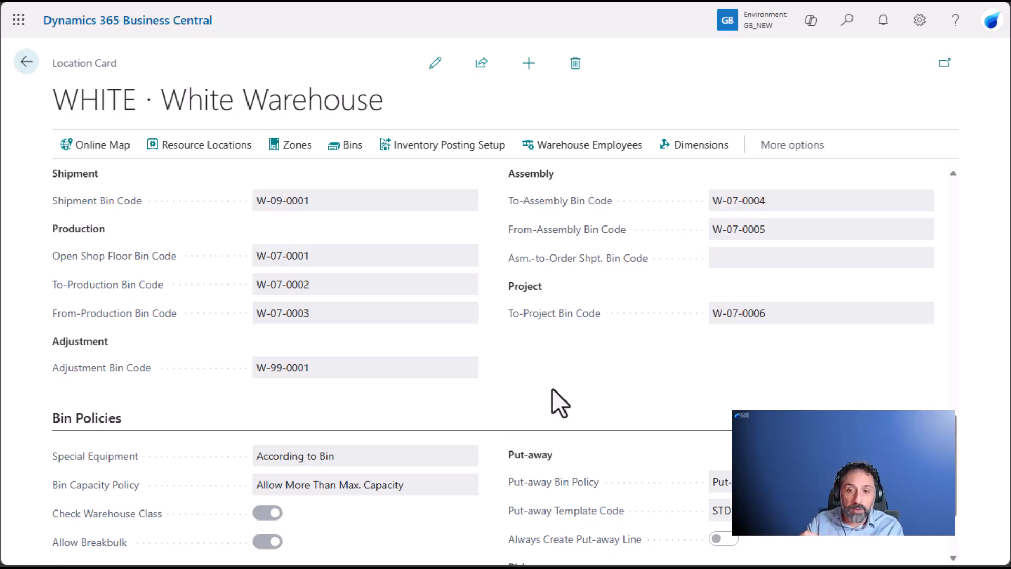
{"action": "scroll", "coordinate": [397, 412], "scroll_direction": "up", "scroll_amount": 8}
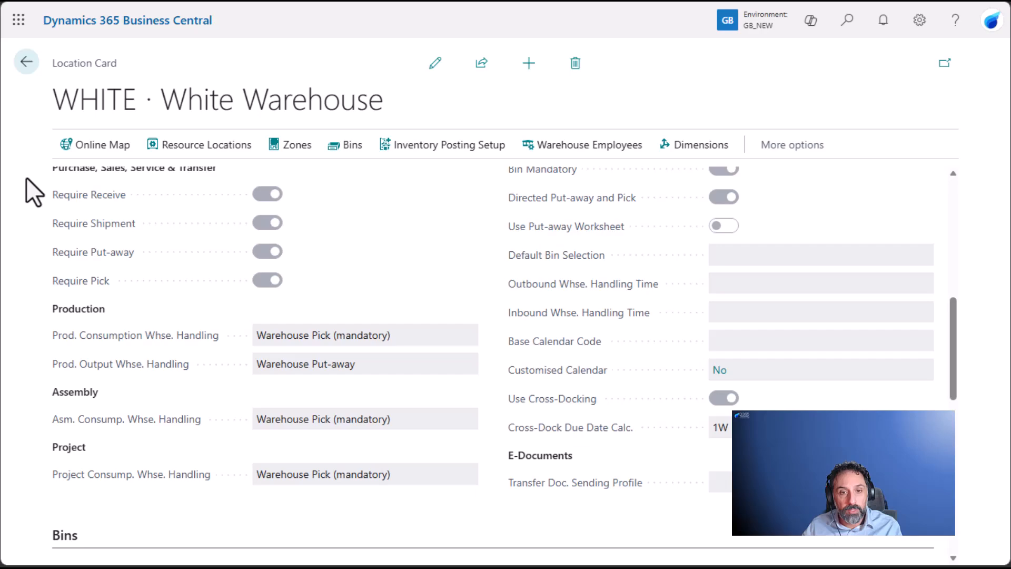
{"action": "left_click", "coordinate": [26, 71]}
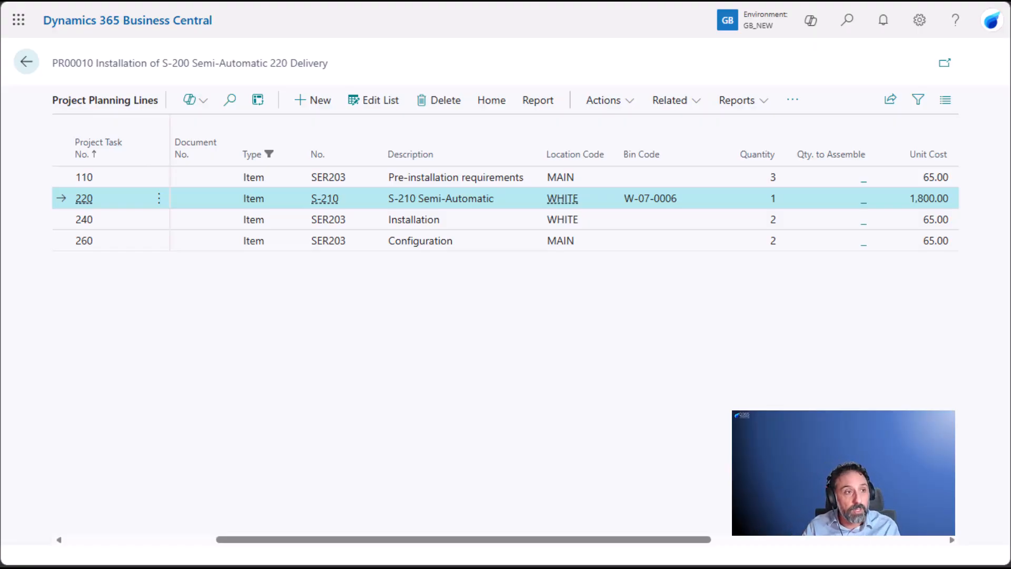
{"action": "left_click", "coordinate": [32, 67]}
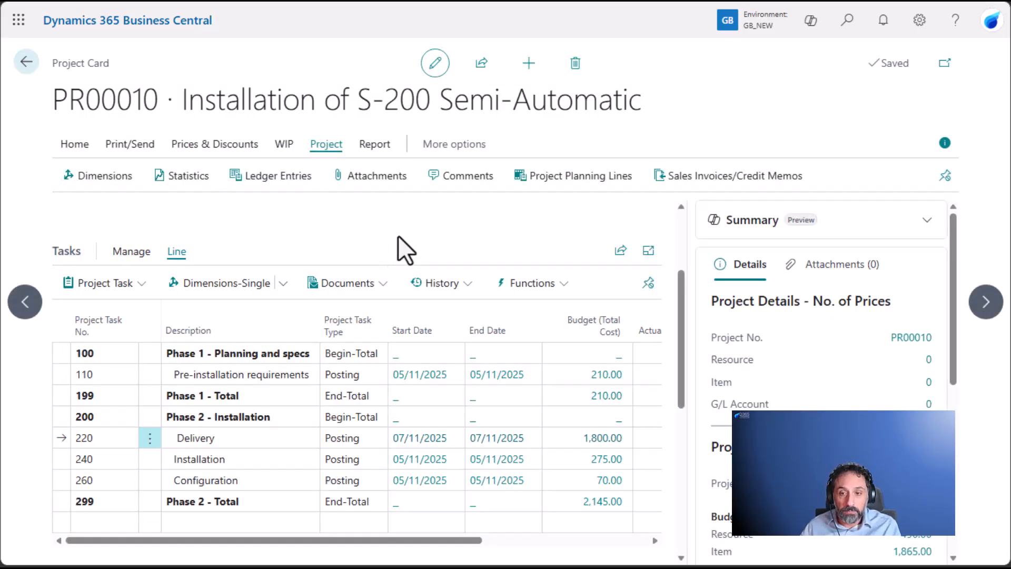
Step: Create a warehouse pick for the project with the default options
{"action": "left_click", "coordinate": [74, 145]}
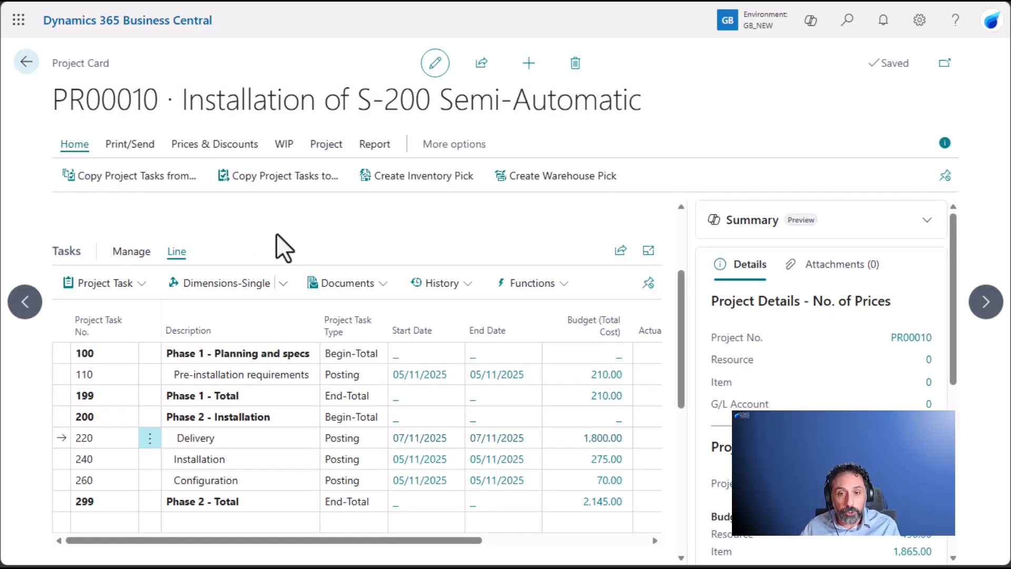
{"action": "left_click", "coordinate": [539, 182]}
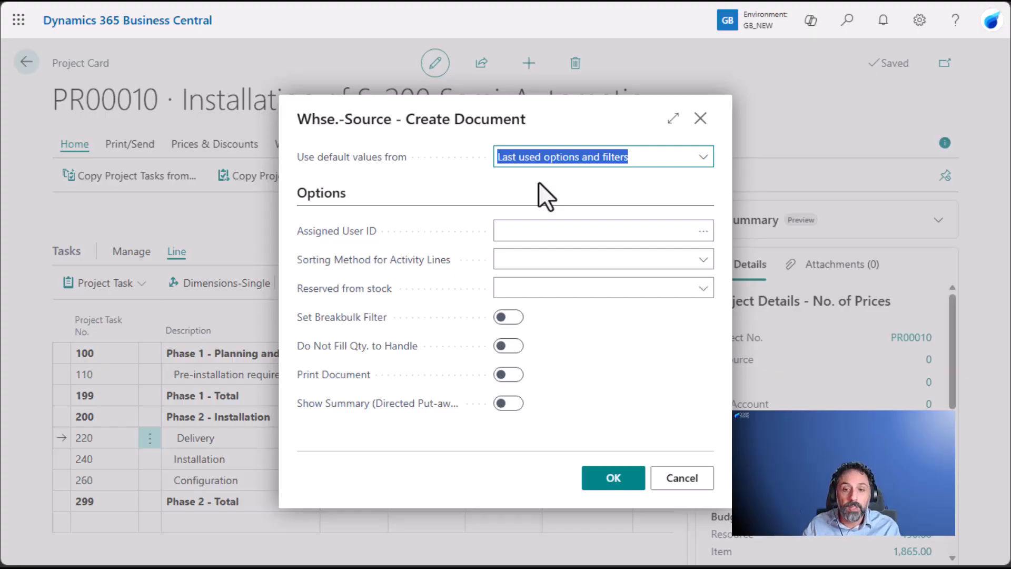
{"action": "left_click", "coordinate": [613, 478]}
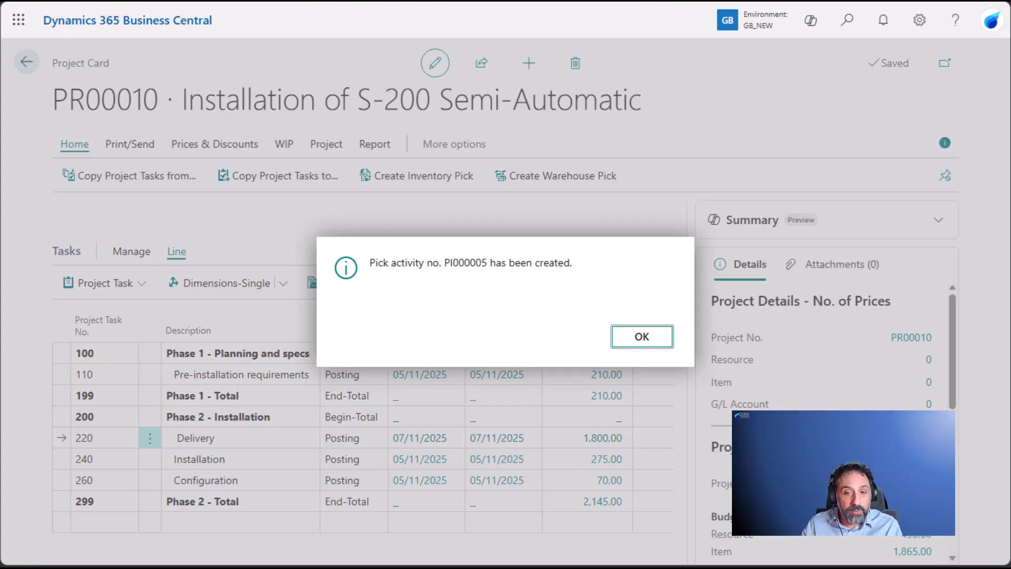
{"action": "left_click", "coordinate": [644, 339]}
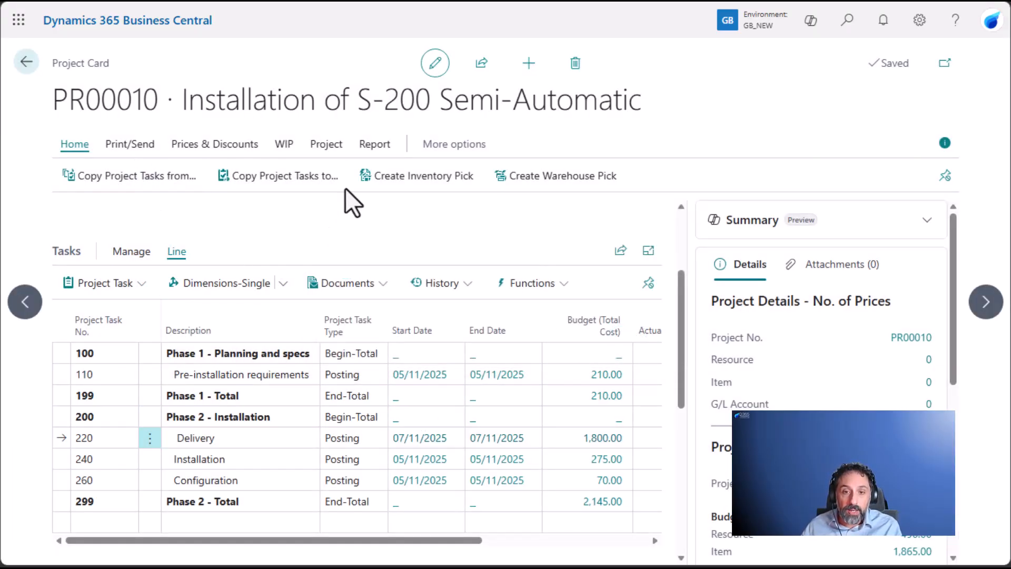
Step: Open the project's warehouse pick document from its related put-away/pick lines and review the Take and Place lines
{"action": "left_click", "coordinate": [327, 143]}
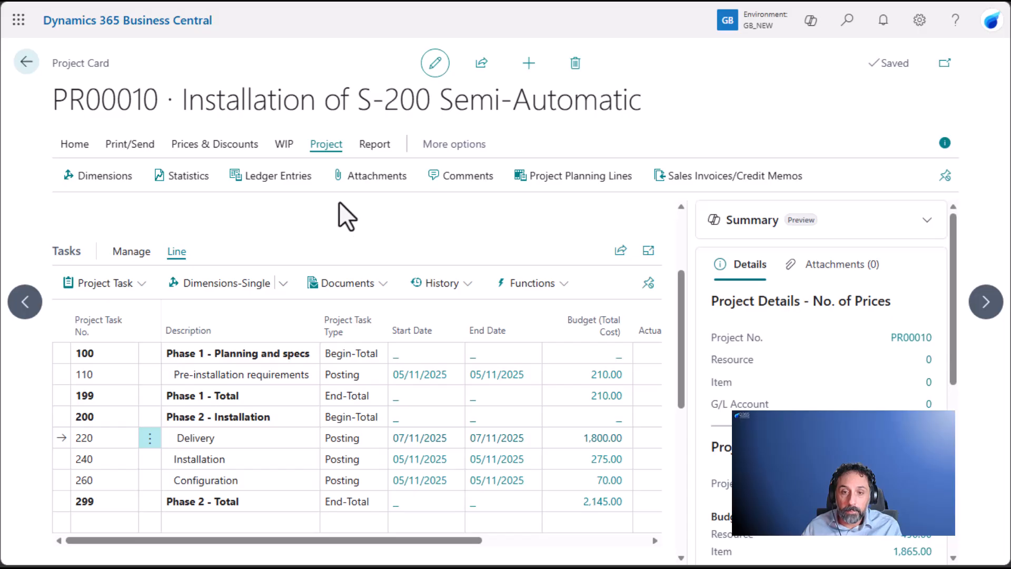
{"action": "left_click", "coordinate": [437, 146]}
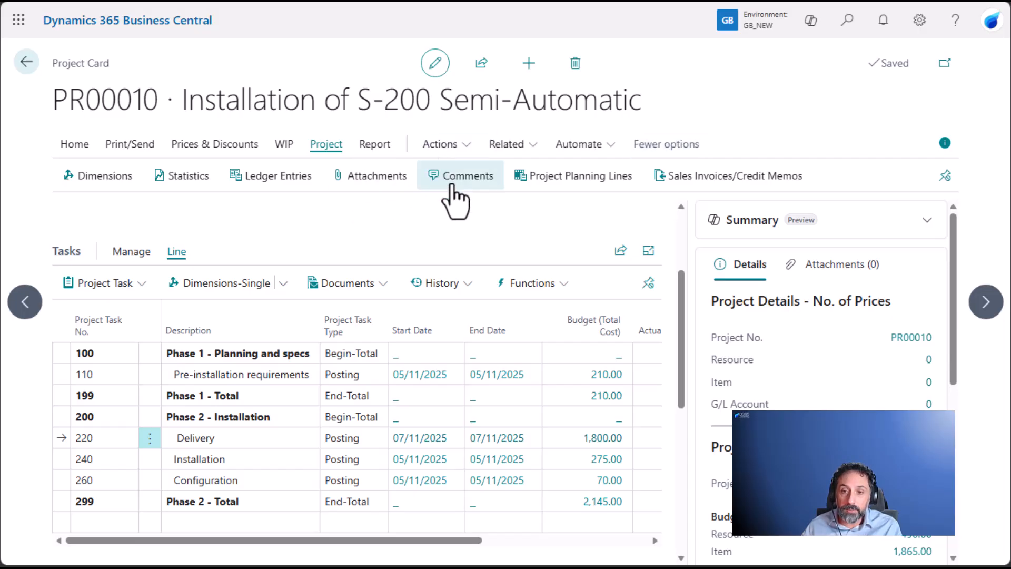
{"action": "left_click", "coordinate": [503, 152]}
{"action": "mouse_move", "coordinate": [500, 235]}
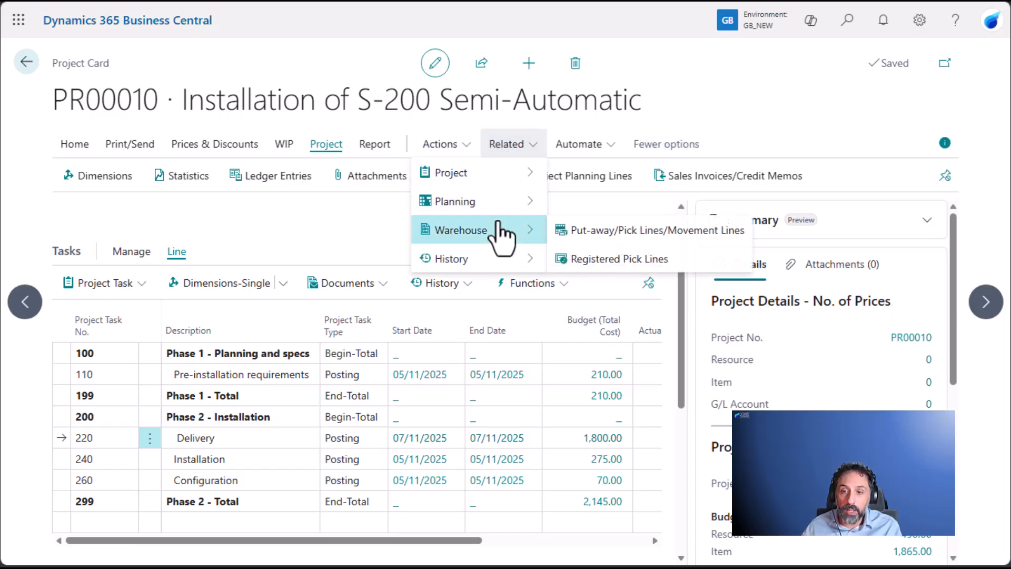
{"action": "left_click", "coordinate": [653, 235]}
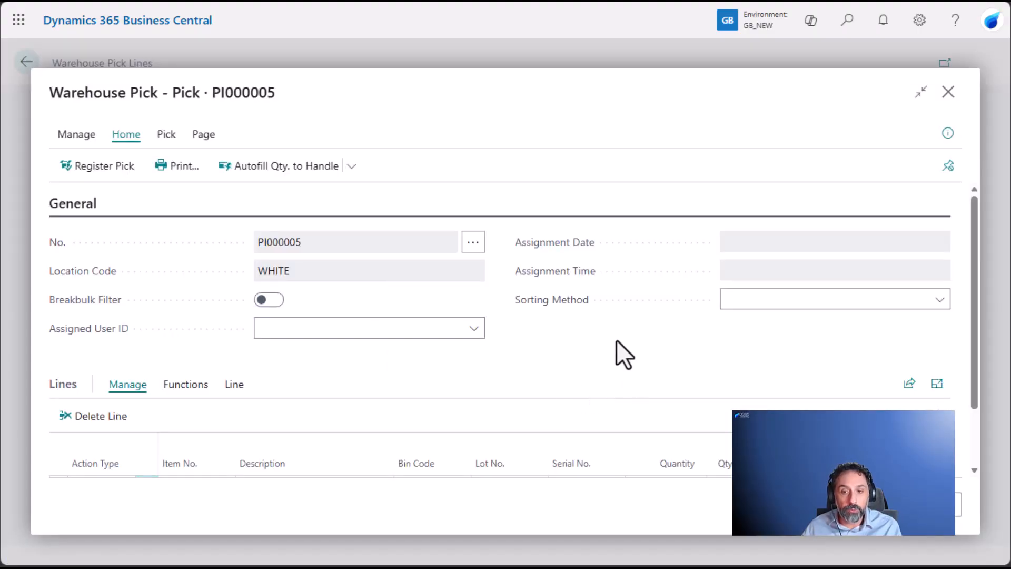
{"action": "scroll", "coordinate": [590, 306], "scroll_direction": "down", "scroll_amount": 2}
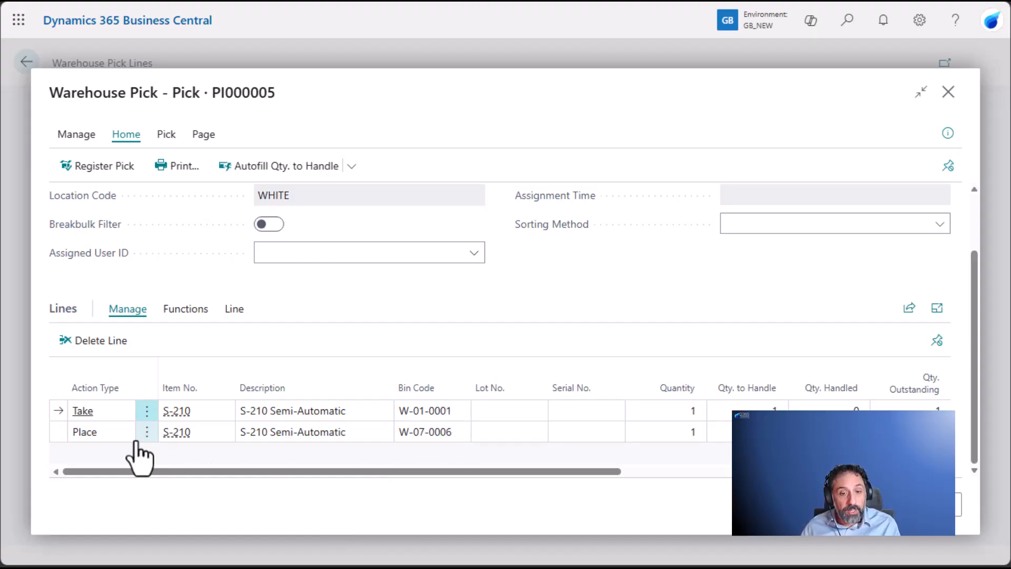
Step: Register the warehouse pick for item S-210 and return to the project card
{"action": "left_click", "coordinate": [58, 433]}
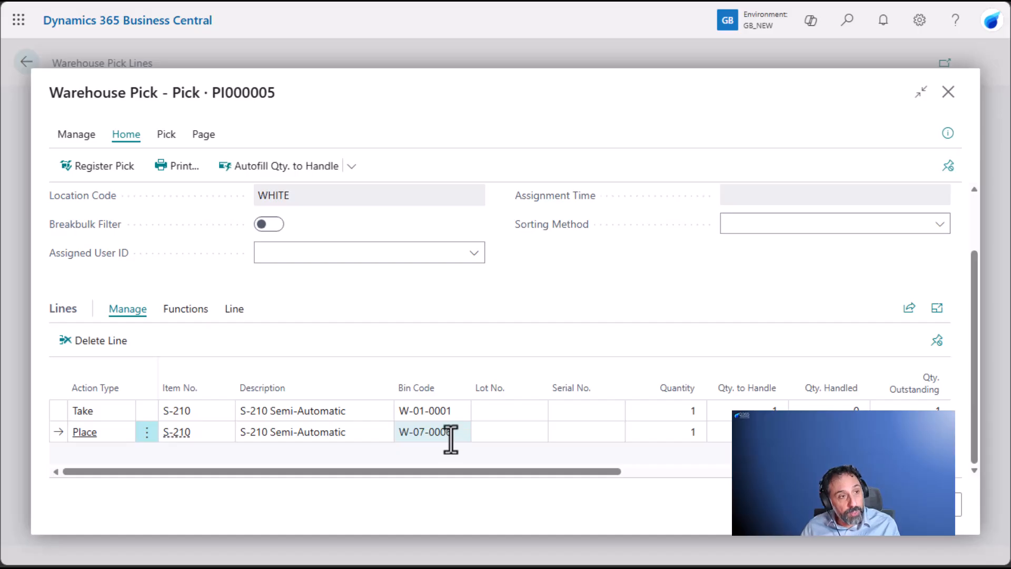
{"action": "left_click", "coordinate": [103, 167]}
{"action": "left_click", "coordinate": [576, 338]}
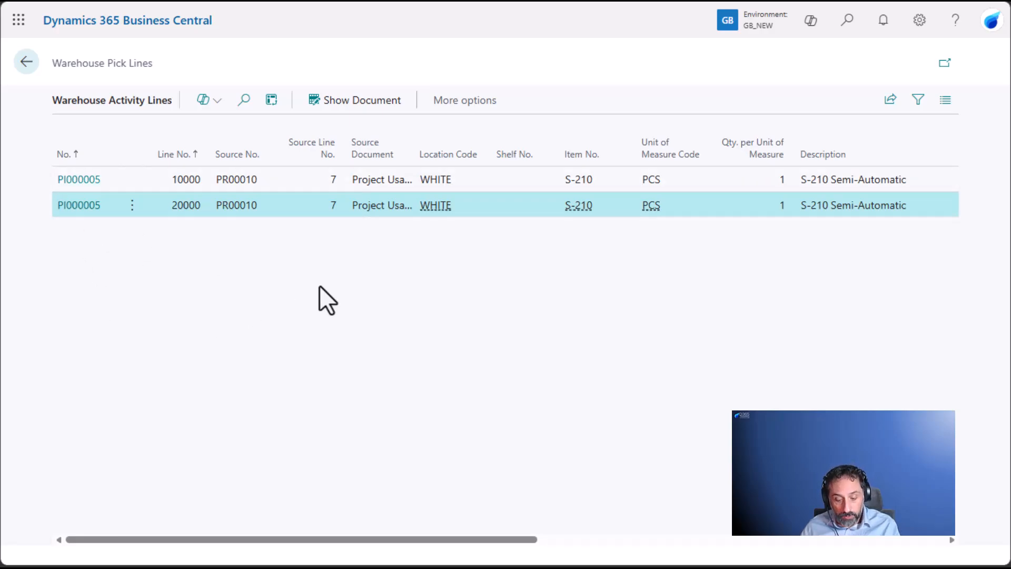
{"action": "left_click", "coordinate": [25, 62]}
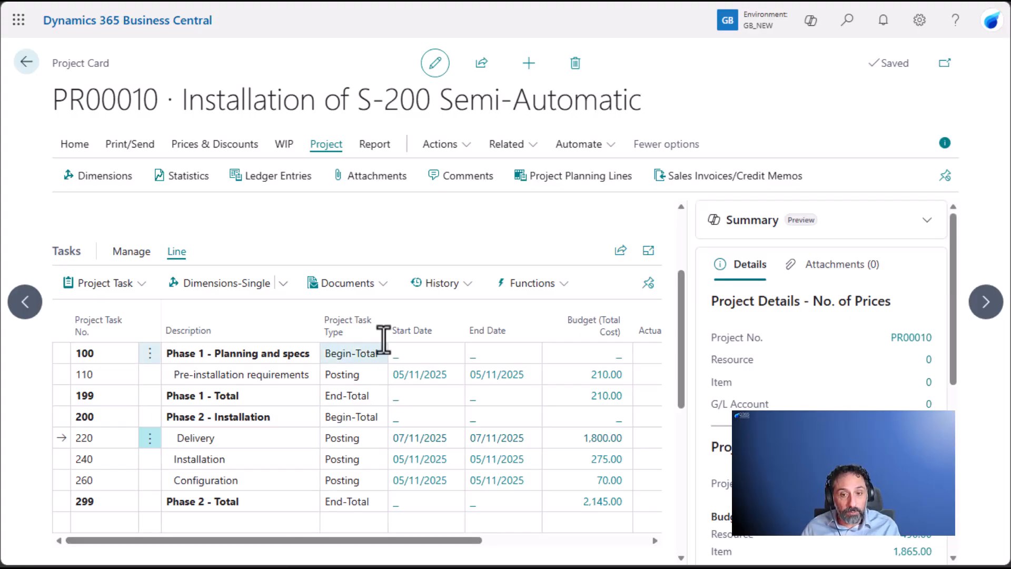
Step: Open the planning lines of the Delivery task 220 and check the S-210 line's bin code and quantity to transfer to journal
{"action": "left_click", "coordinate": [138, 290]}
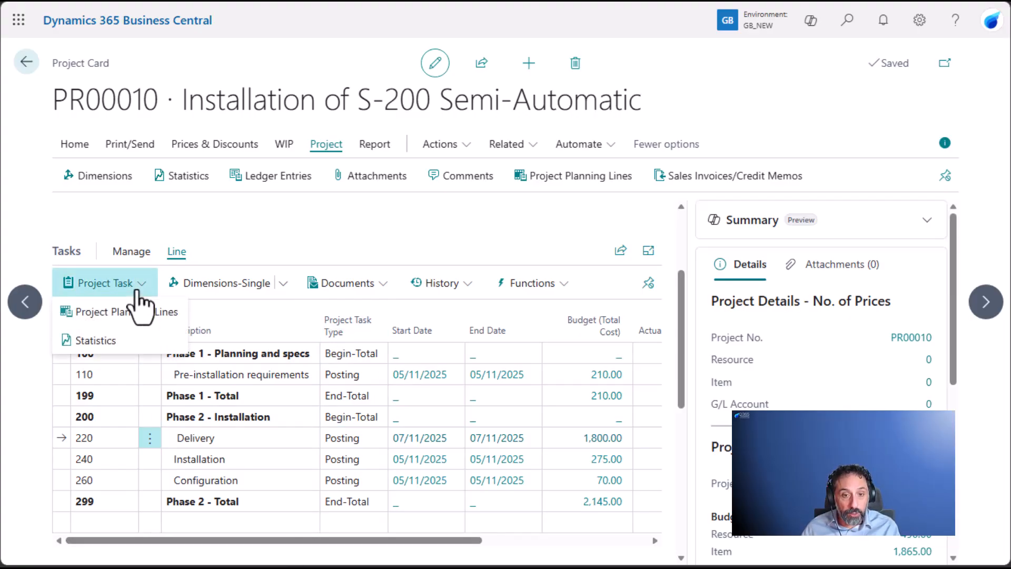
{"action": "left_click", "coordinate": [140, 315]}
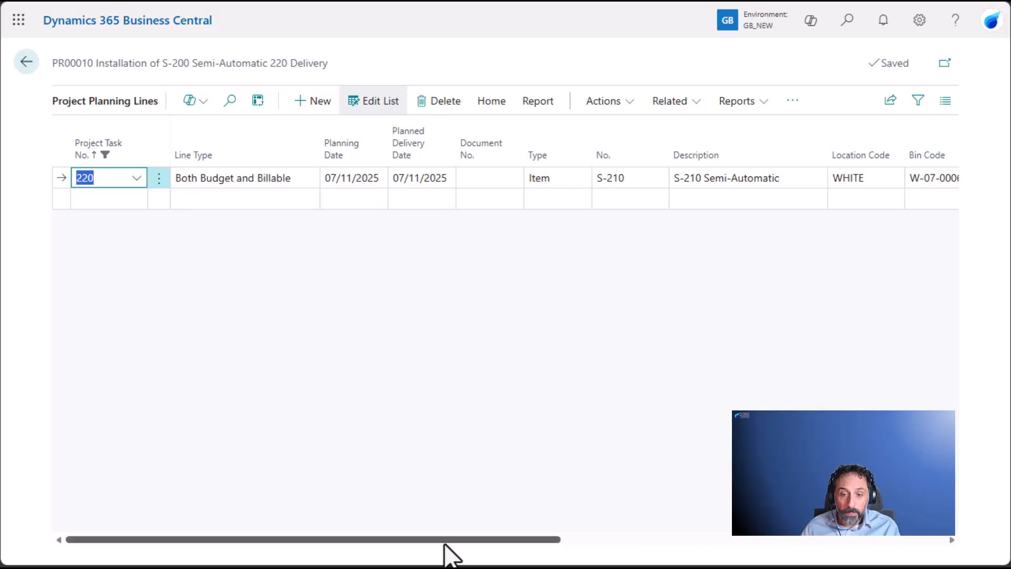
{"action": "left_click_drag", "start_coordinate": [444, 542], "coordinate": [828, 523]}
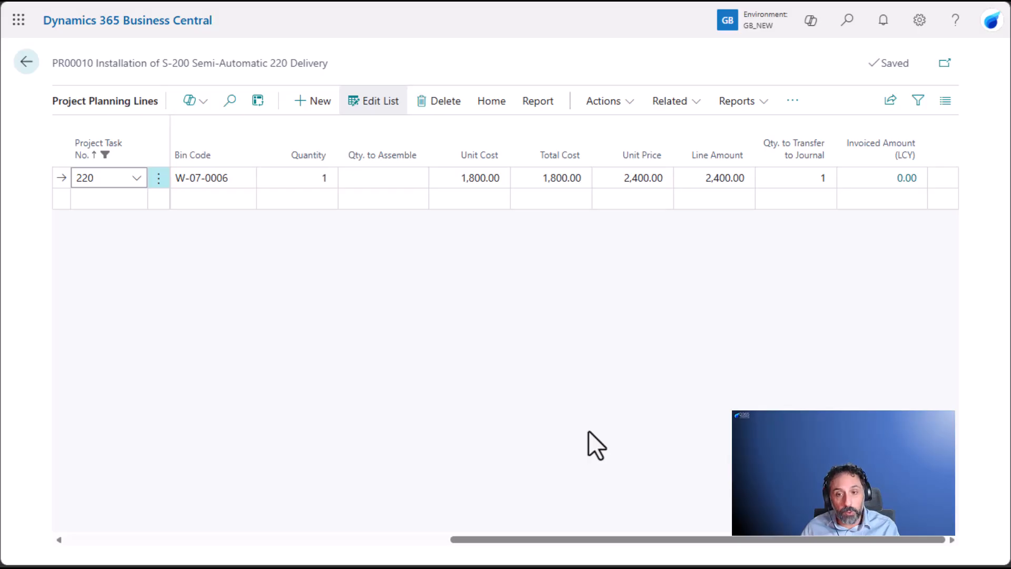
{"action": "left_click", "coordinate": [247, 179]}
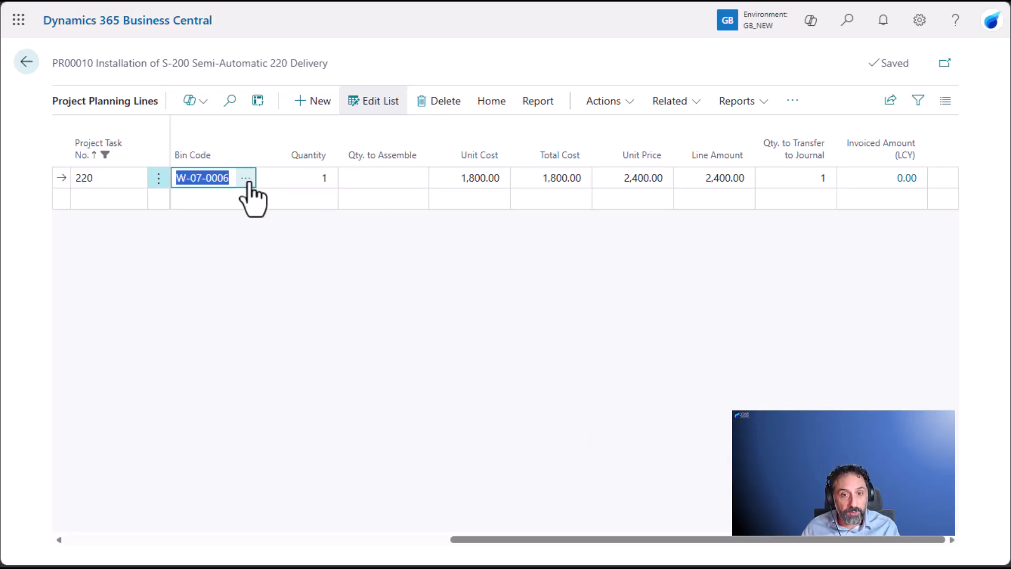
Step: Check the bin contents for the S-210 planning line, and create its project journal line with template PROJECT and batch CONTOSO
{"action": "left_click", "coordinate": [248, 181]}
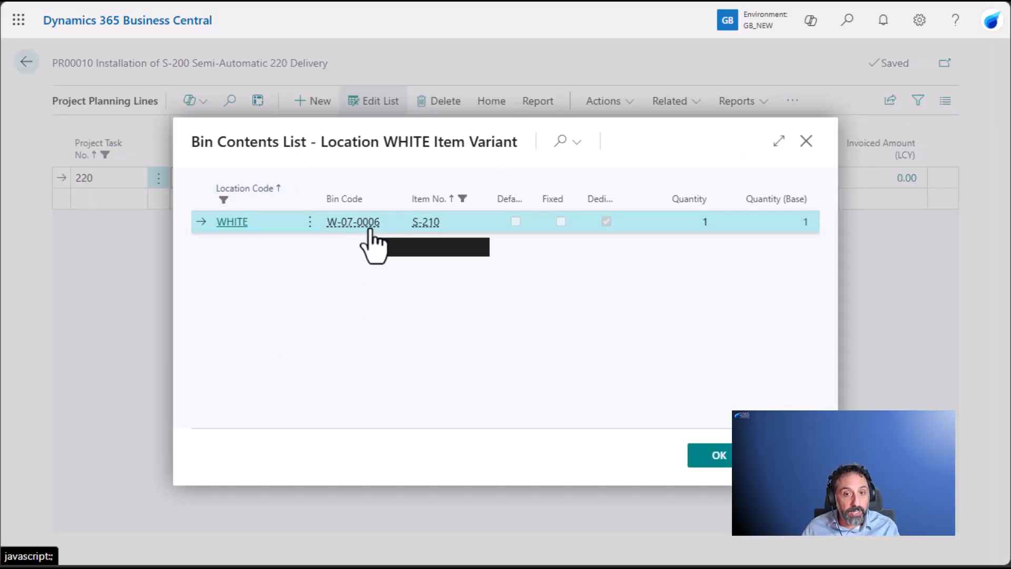
{"action": "left_click", "coordinate": [790, 456]}
{"action": "left_click", "coordinate": [491, 101]}
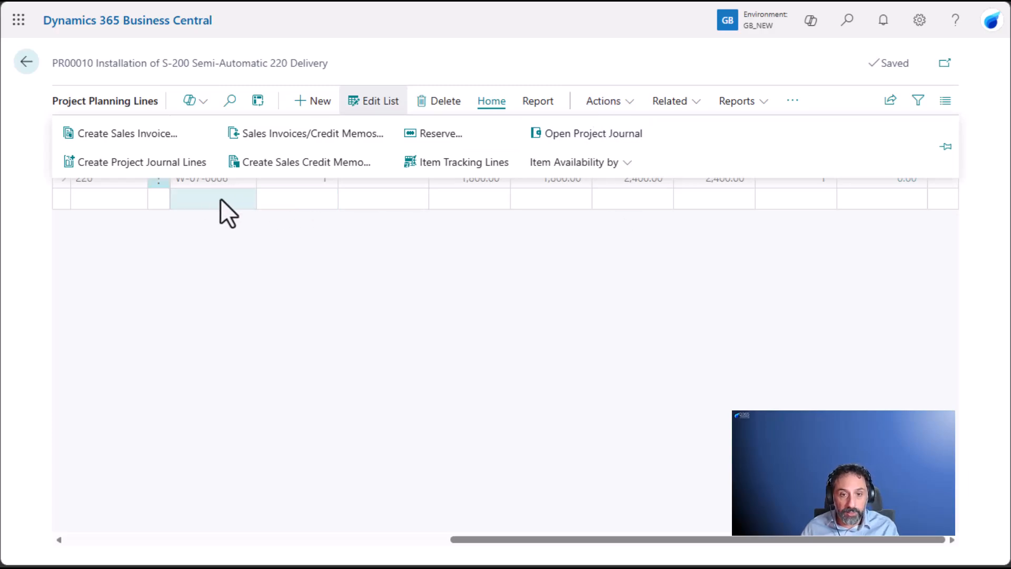
{"action": "left_click", "coordinate": [136, 168]}
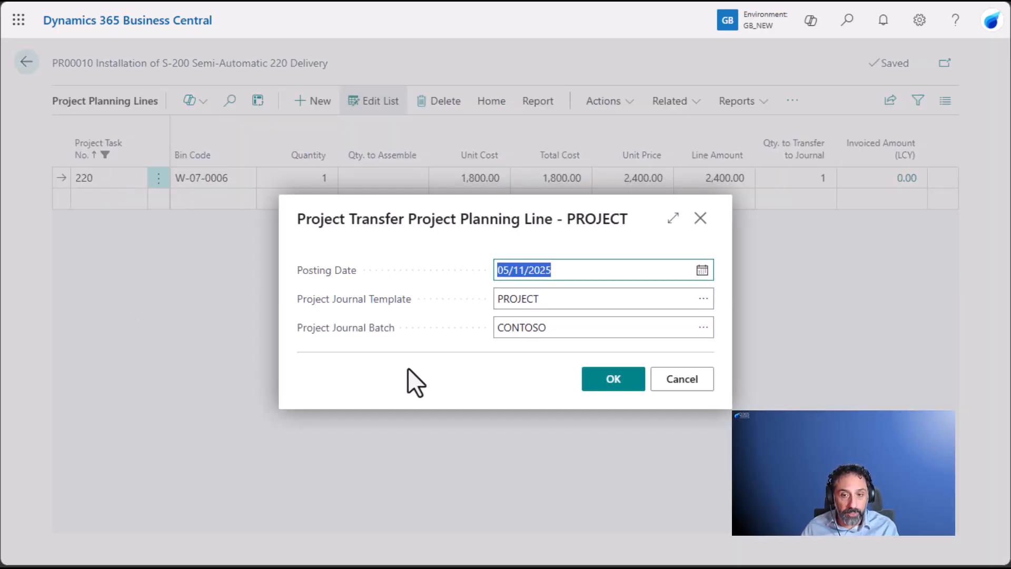
{"action": "left_click", "coordinate": [601, 367]}
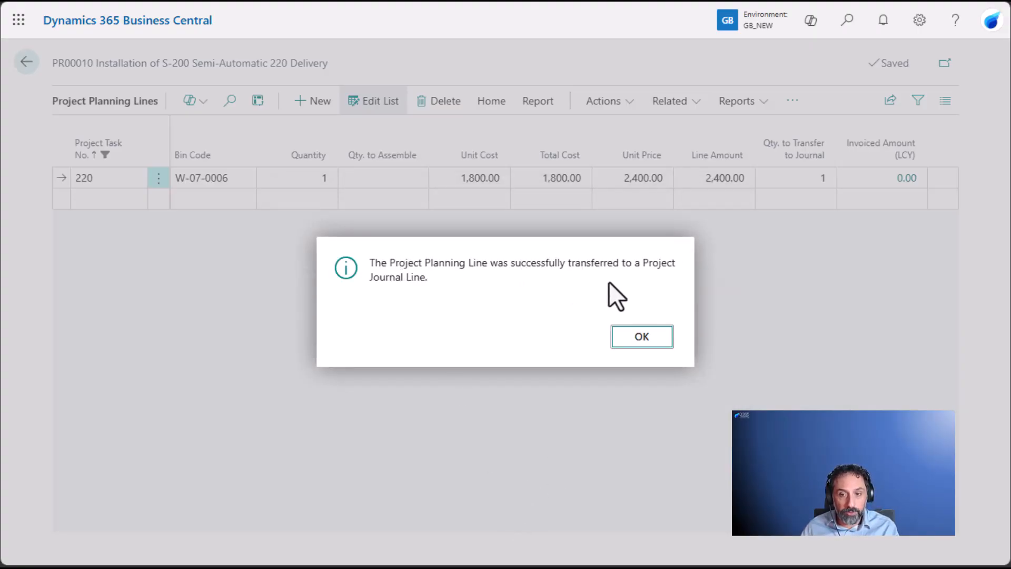
{"action": "left_click", "coordinate": [641, 338]}
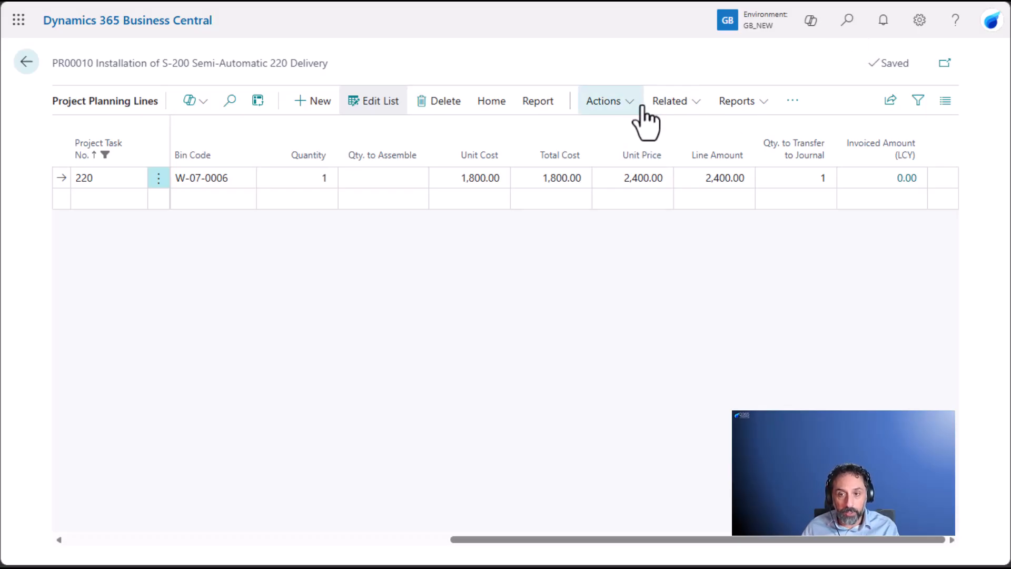
Step: Open the project journal from the planning line and review the S-210 journal line's location, bin code, quantity and costs
{"action": "left_click", "coordinate": [661, 103]}
{"action": "mouse_move", "coordinate": [651, 126]}
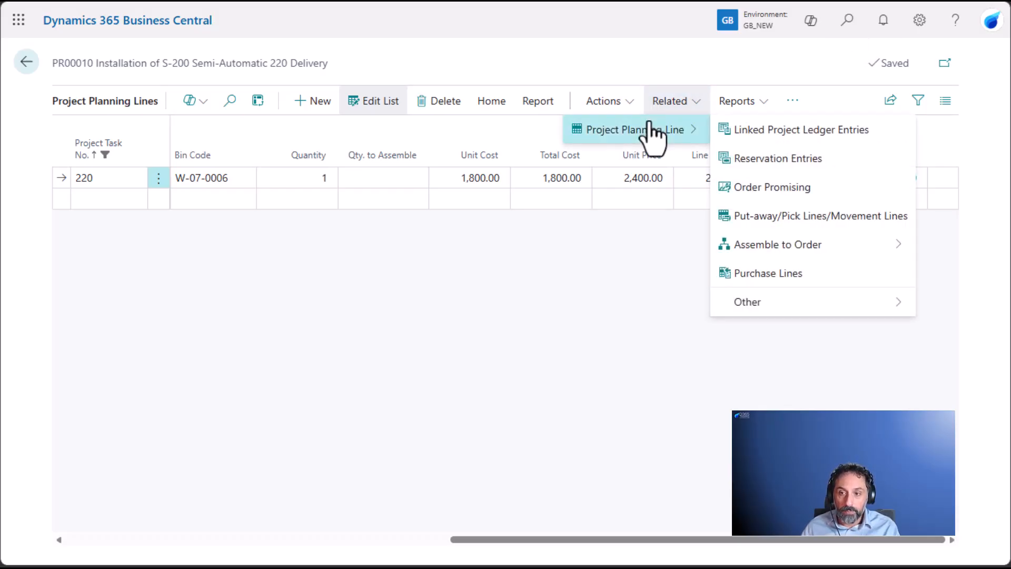
{"action": "left_click", "coordinate": [497, 106]}
{"action": "left_click", "coordinate": [585, 134]}
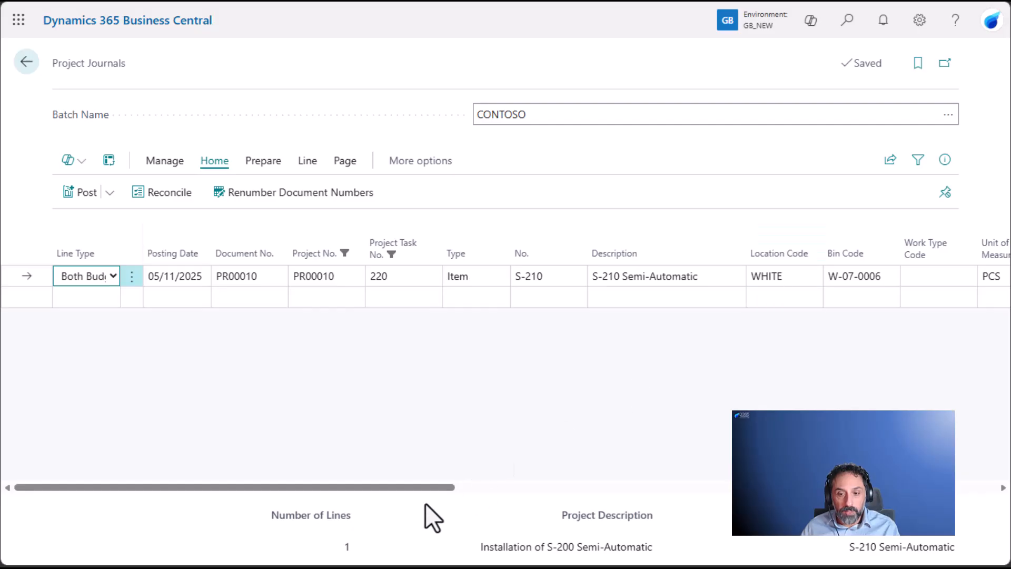
{"action": "left_click_drag", "start_coordinate": [393, 488], "coordinate": [540, 481]}
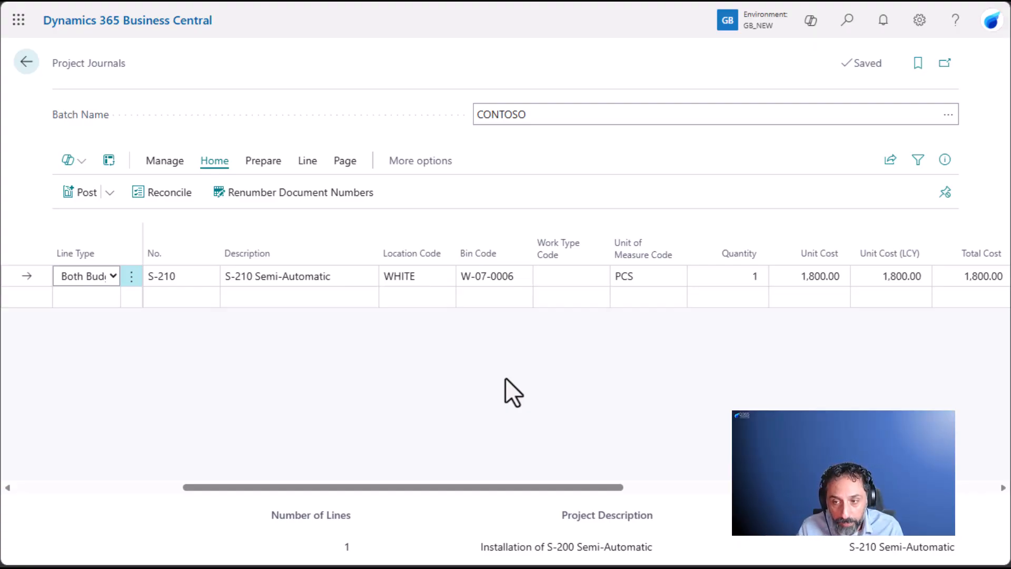
Step: Post the S-210 line in the CONTOSO project journal and return to the project card
{"action": "left_click", "coordinate": [80, 196]}
{"action": "left_click", "coordinate": [576, 340]}
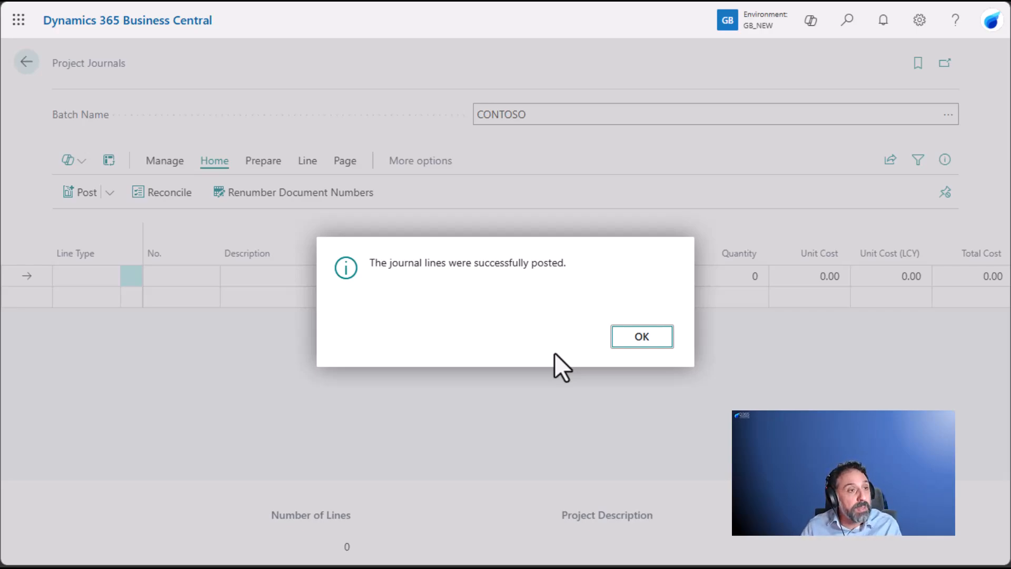
{"action": "left_click", "coordinate": [642, 339]}
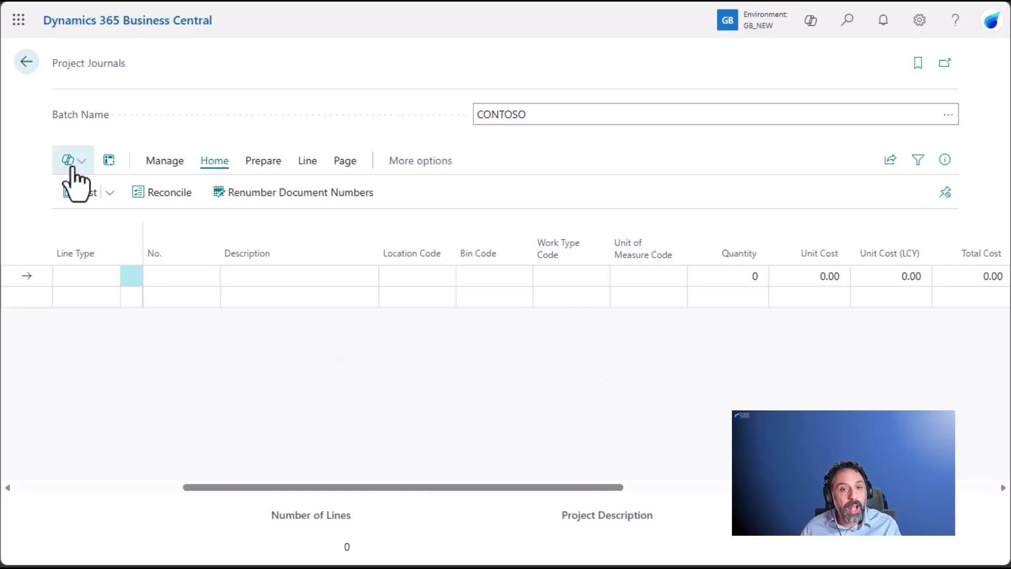
{"action": "left_click", "coordinate": [26, 62]}
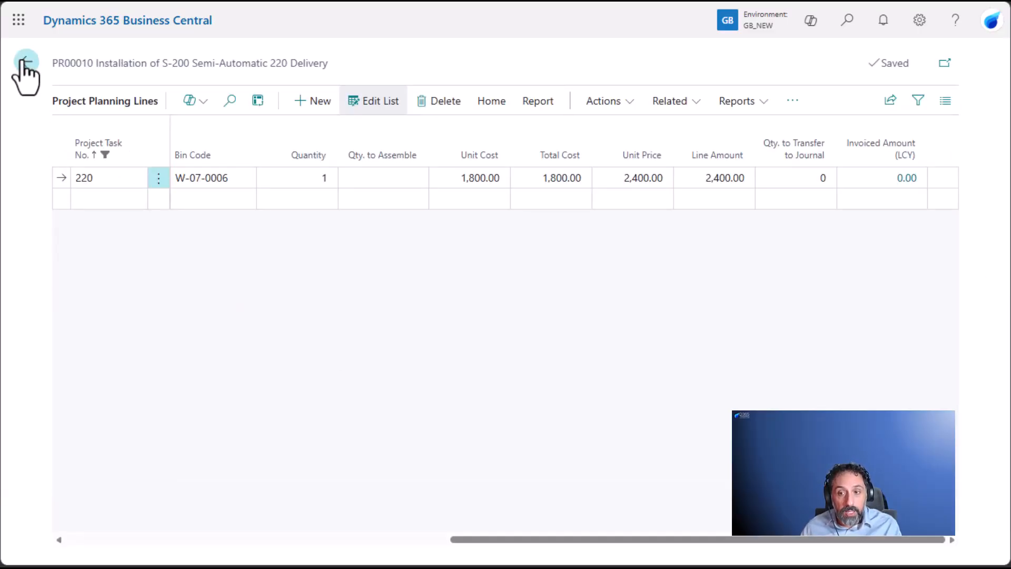
{"action": "left_click", "coordinate": [26, 62]}
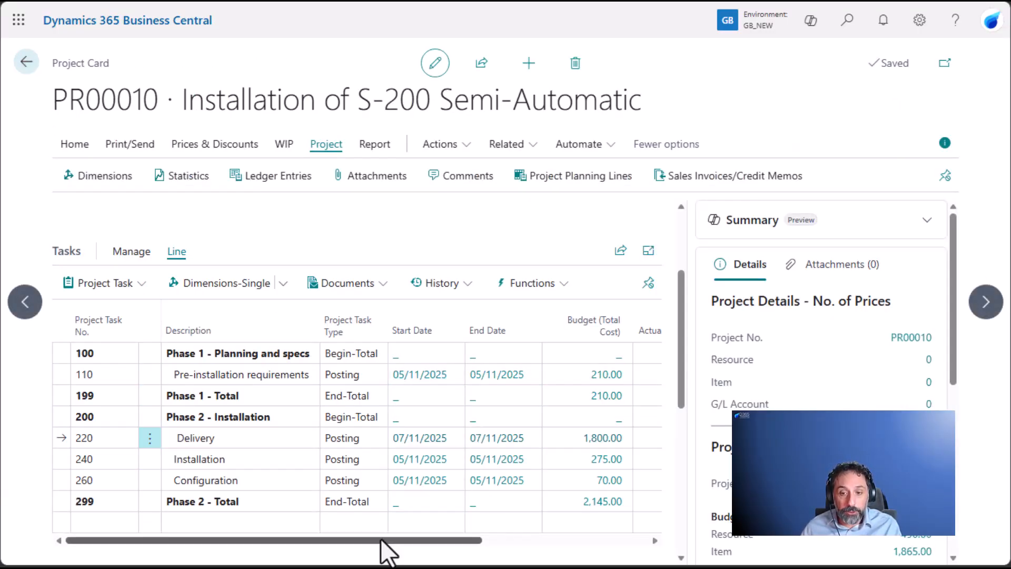
Step: Open the project ledger entries behind Delivery task 220's actual total cost and find the related entries of the S-210 usage entry
{"action": "left_click_drag", "start_coordinate": [381, 538], "coordinate": [515, 545]}
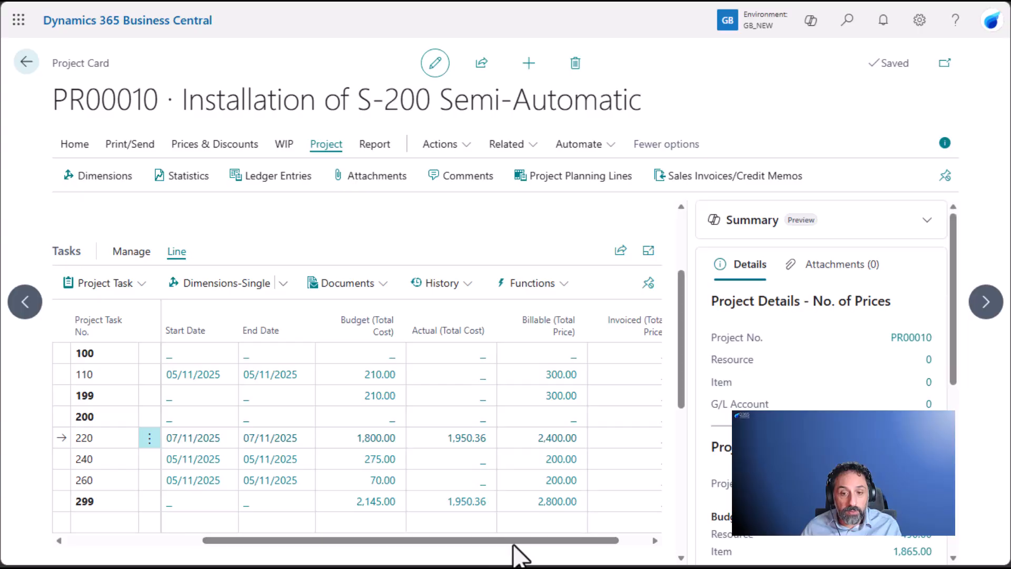
{"action": "left_click", "coordinate": [463, 443]}
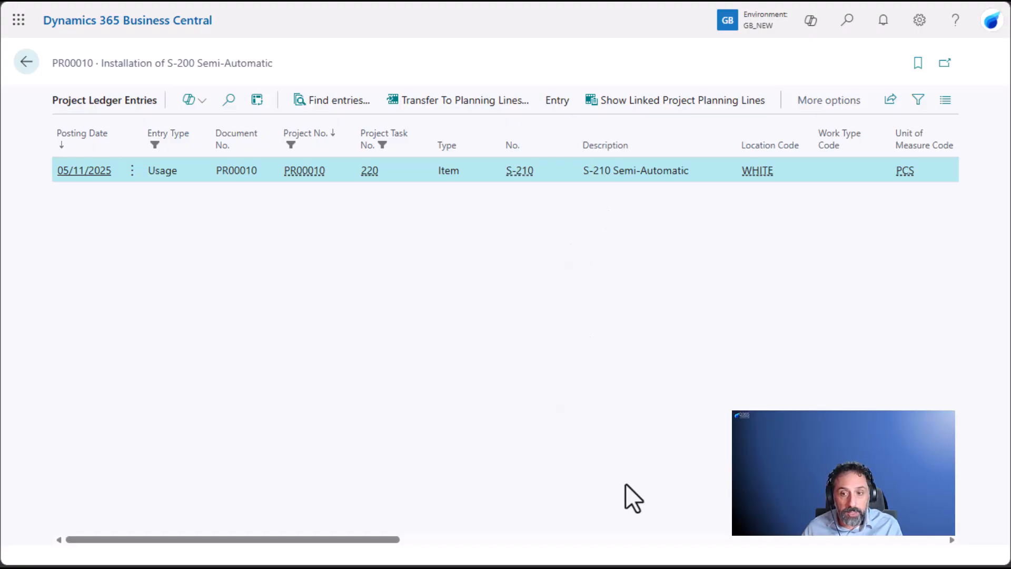
{"action": "left_click", "coordinate": [555, 105]}
{"action": "left_click", "coordinate": [501, 255]}
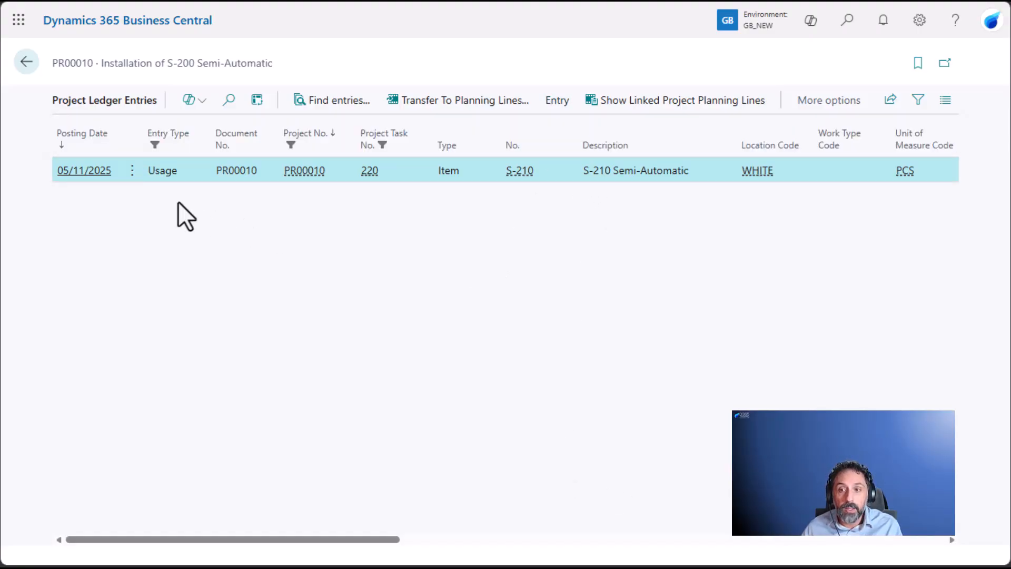
{"action": "left_click", "coordinate": [315, 100]}
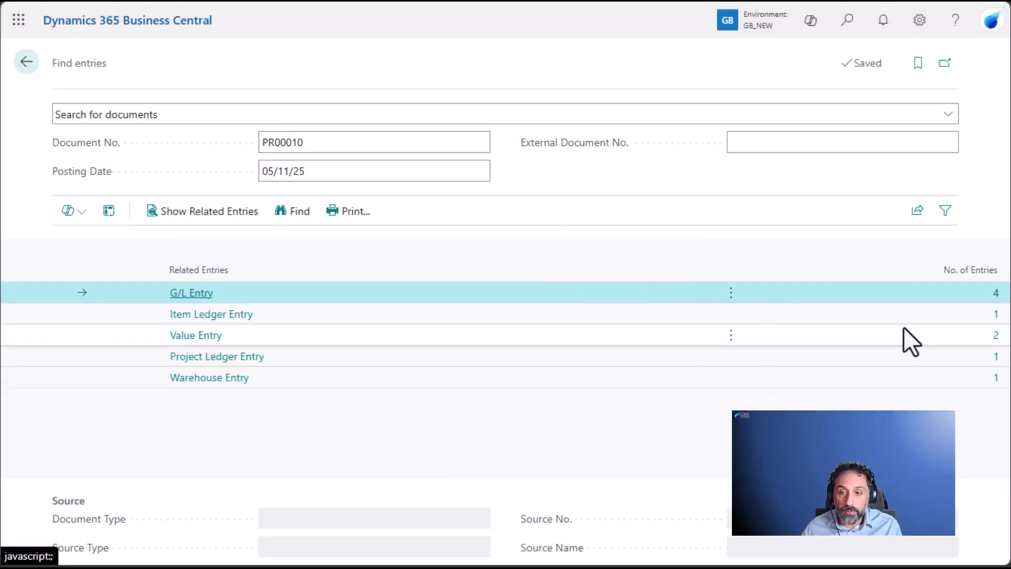
Step: Review the list of related entries and inspect the posted item ledger entry for S-210
{"action": "left_click", "coordinate": [943, 358]}
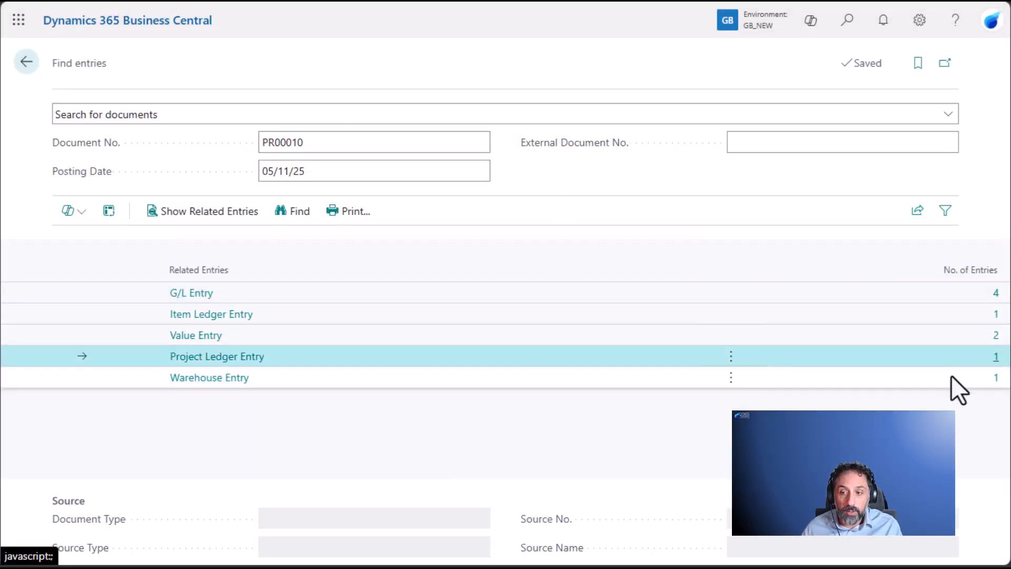
{"action": "left_click", "coordinate": [951, 375]}
{"action": "left_click", "coordinate": [930, 317]}
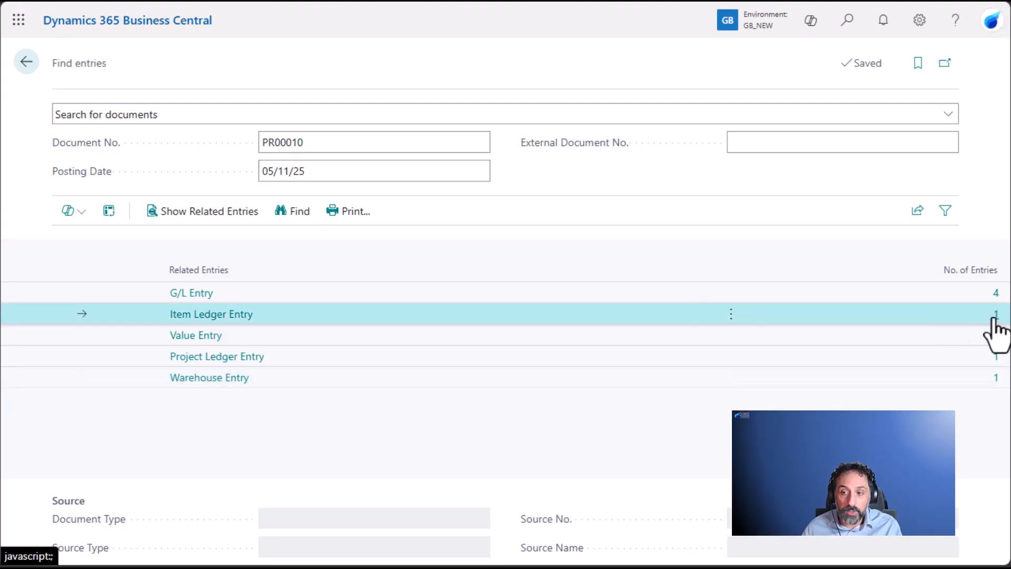
{"action": "left_click", "coordinate": [994, 316]}
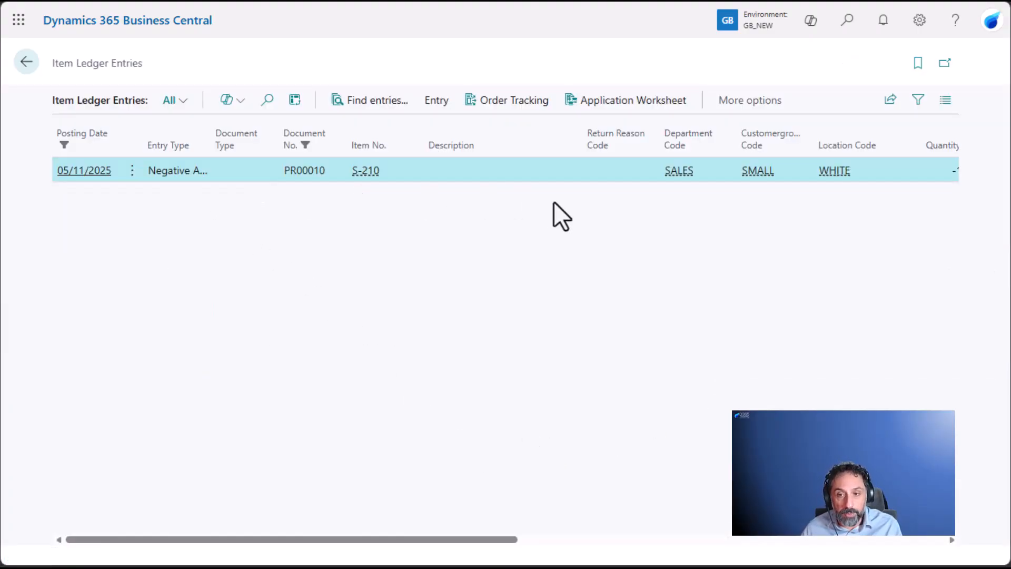
{"action": "left_click", "coordinate": [33, 67]}
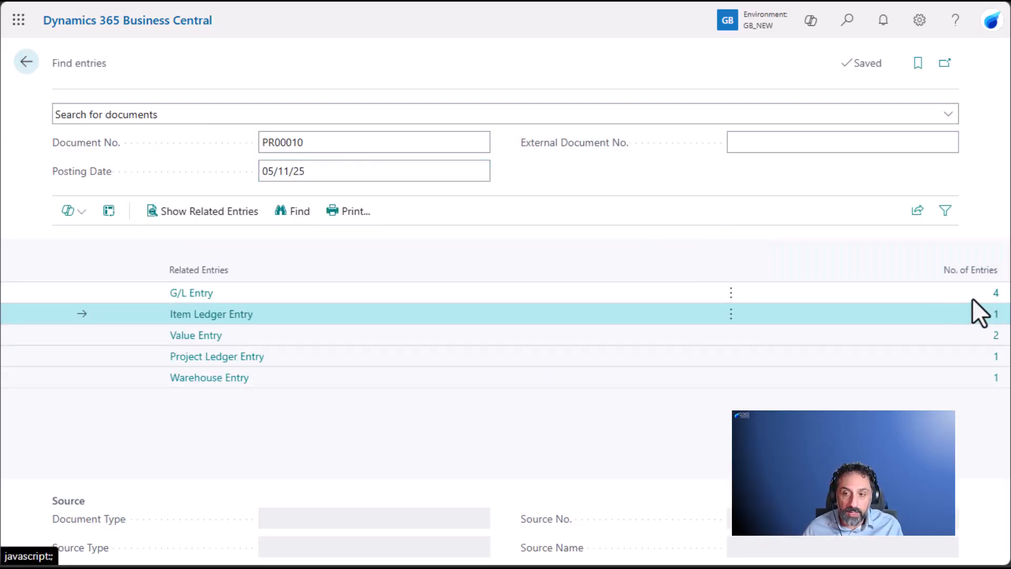
Step: Check the related G/L entries of the posting and return to the project card
{"action": "left_click", "coordinate": [993, 296]}
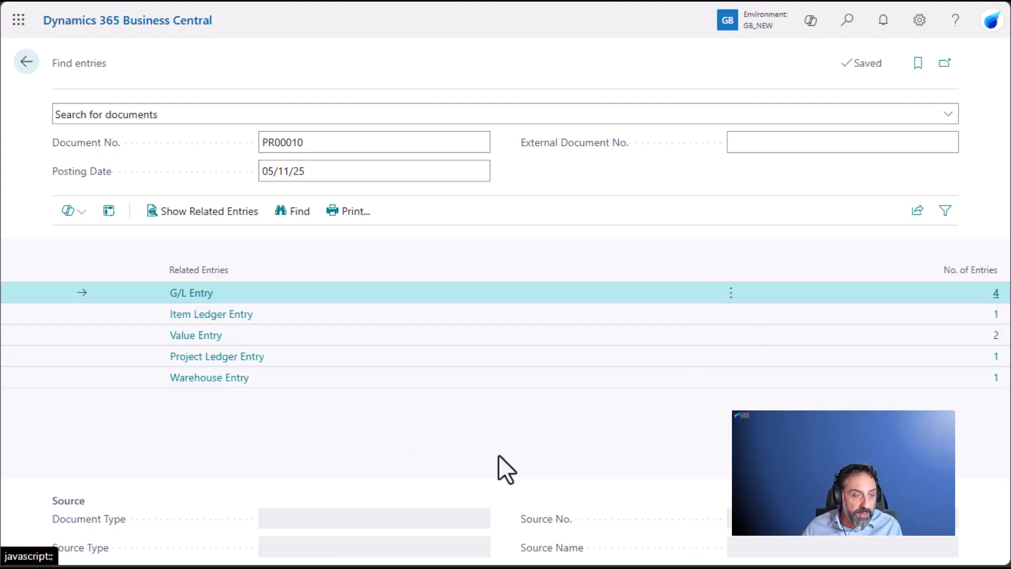
{"action": "left_click", "coordinate": [27, 63]}
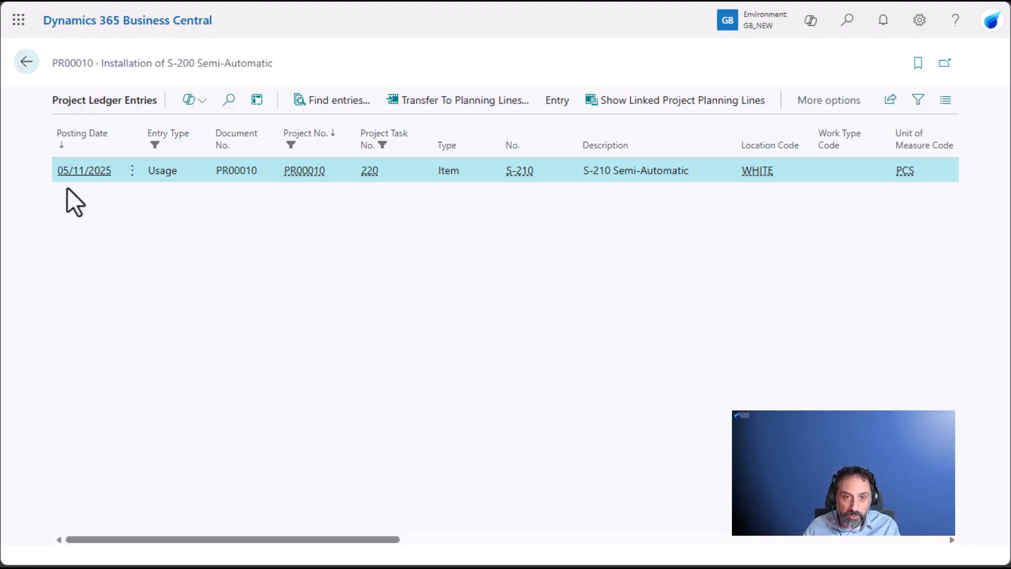
{"action": "left_click", "coordinate": [26, 62]}
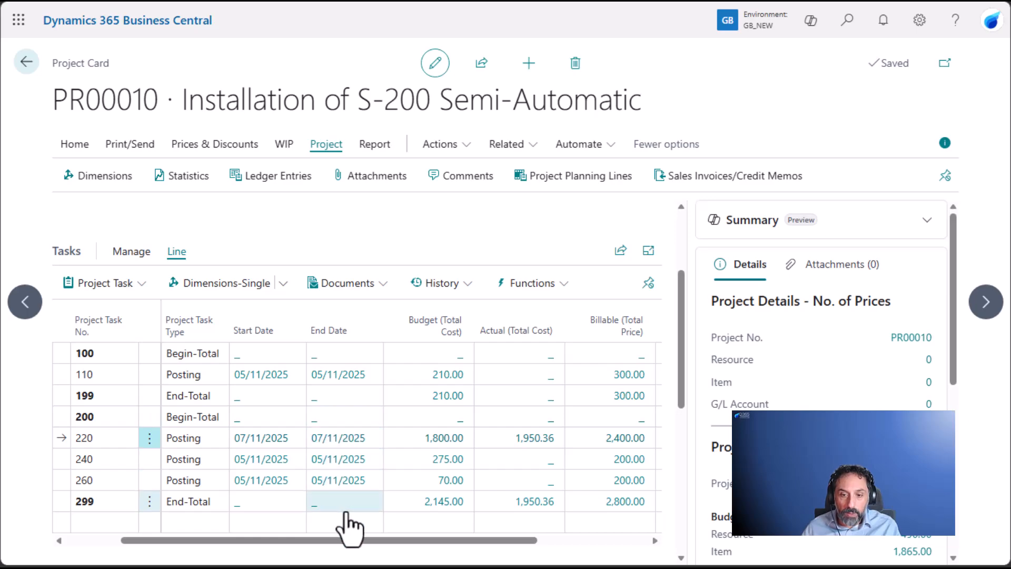
Step: Review the project tasks' invoiced price, and open Delivery task 220's planning lines to check the quantity to transfer to journal
{"action": "left_click_drag", "start_coordinate": [364, 539], "coordinate": [501, 539]}
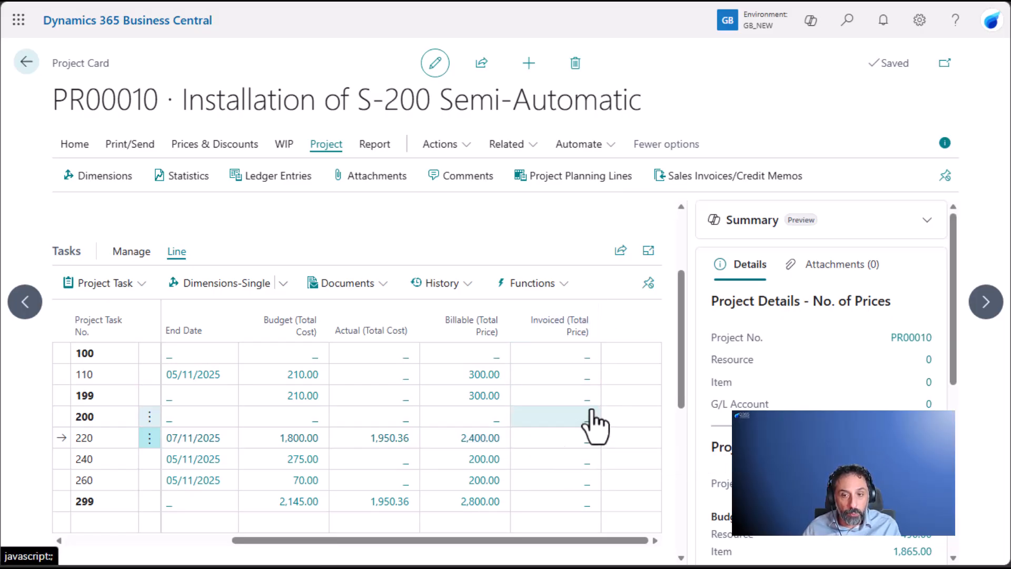
{"action": "left_click", "coordinate": [113, 284]}
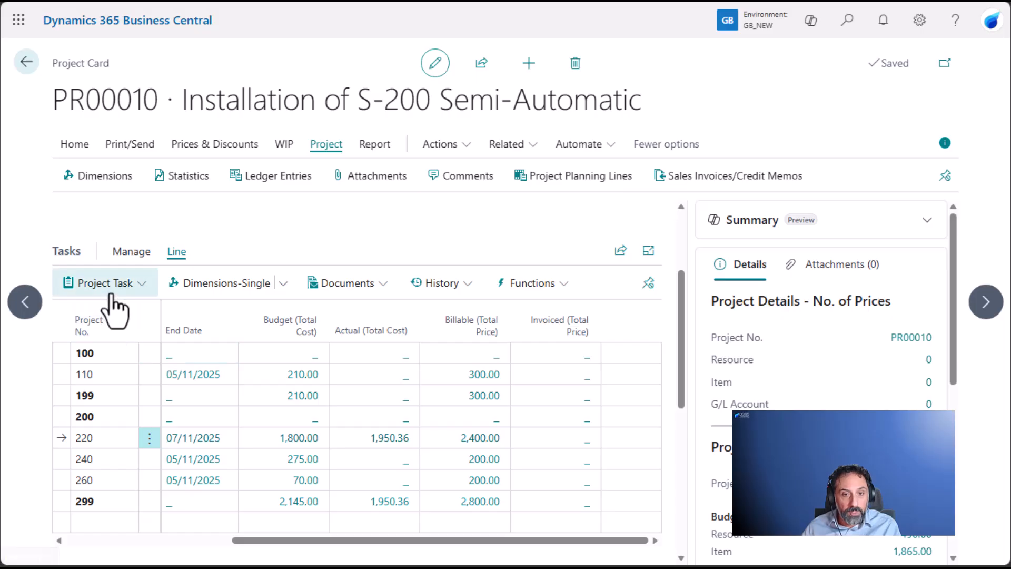
{"action": "left_click", "coordinate": [113, 309]}
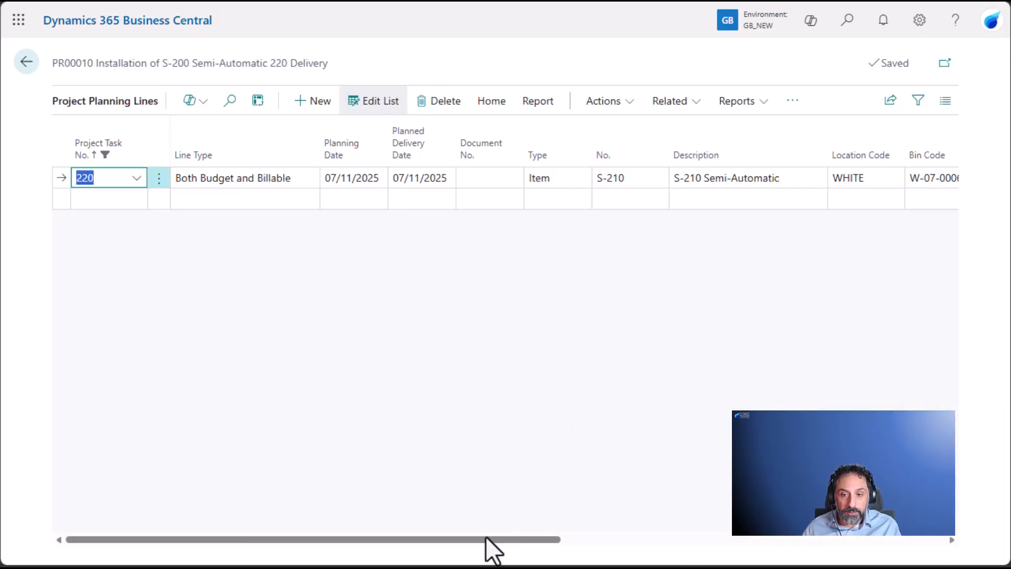
{"action": "left_click_drag", "start_coordinate": [495, 556], "coordinate": [915, 558]}
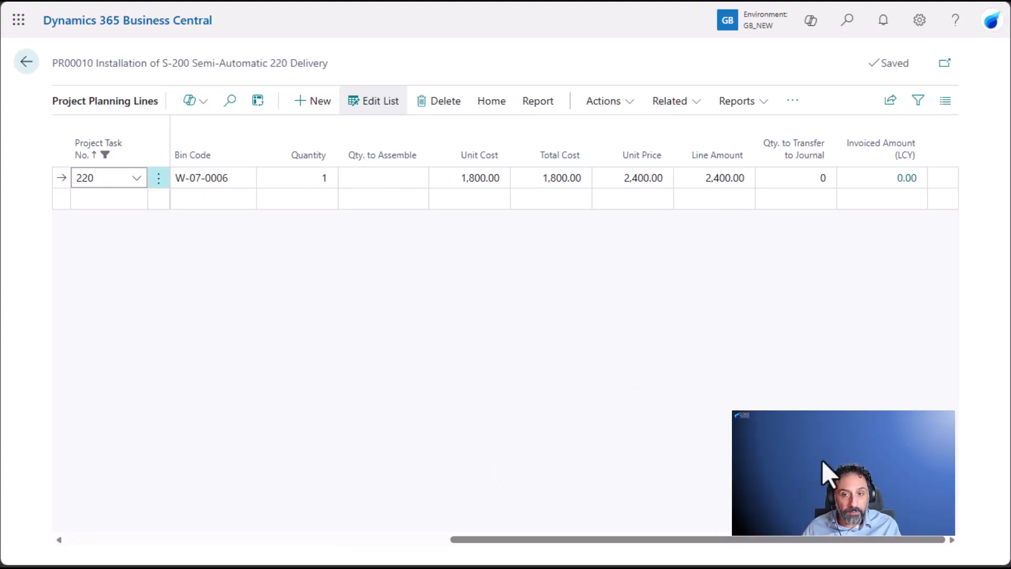
Step: Personalise the project planning lines page by adding the Posted Total Cost field after Qty. to Transfer to Journal
{"action": "left_click", "coordinate": [919, 21]}
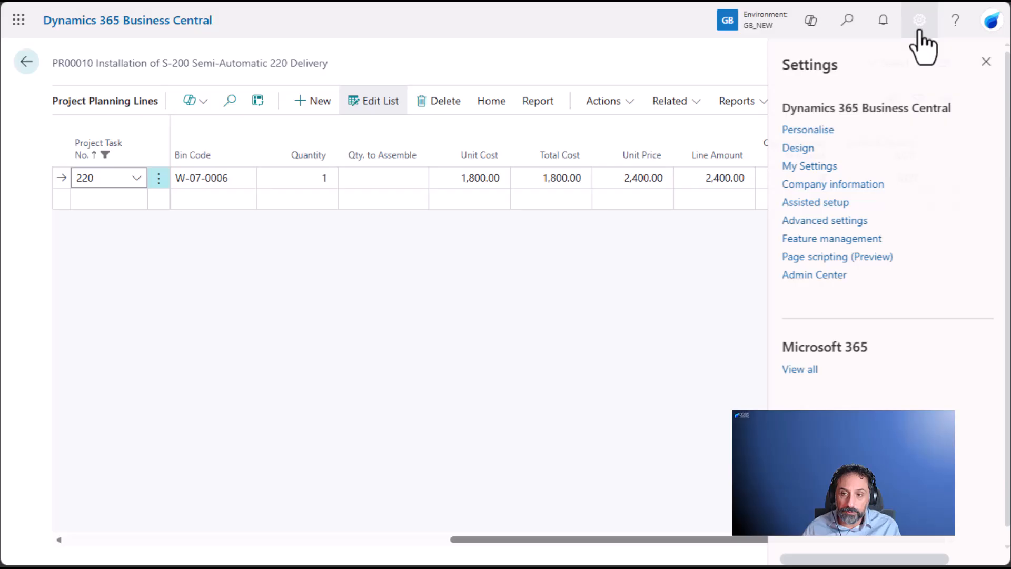
{"action": "left_click", "coordinate": [811, 130]}
{"action": "left_click", "coordinate": [258, 58]}
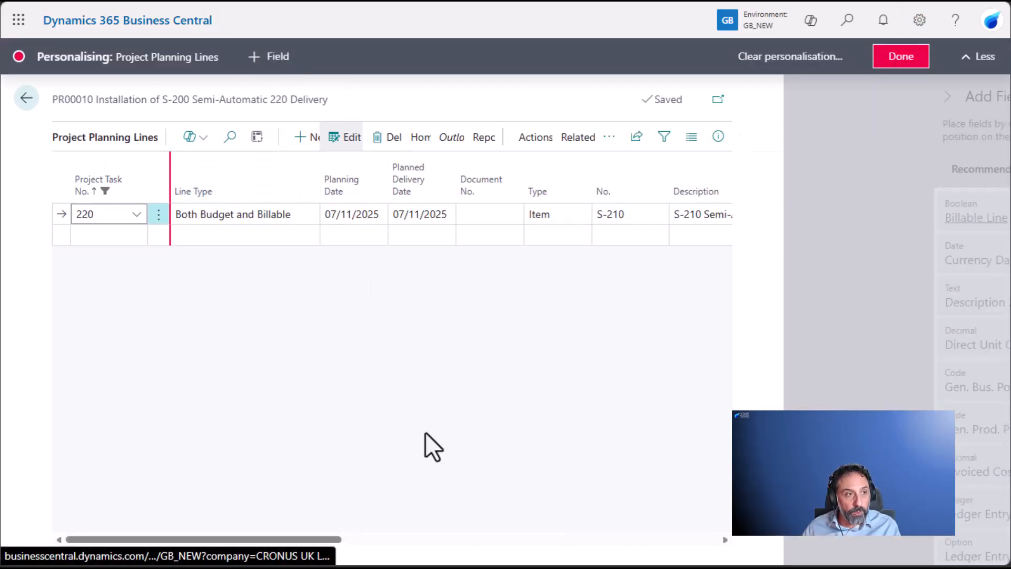
{"action": "left_click_drag", "start_coordinate": [333, 540], "coordinate": [712, 543]}
{"action": "scroll", "coordinate": [937, 354], "scroll_direction": "down", "scroll_amount": 5}
{"action": "left_click_drag", "start_coordinate": [895, 405], "coordinate": [611, 216]}
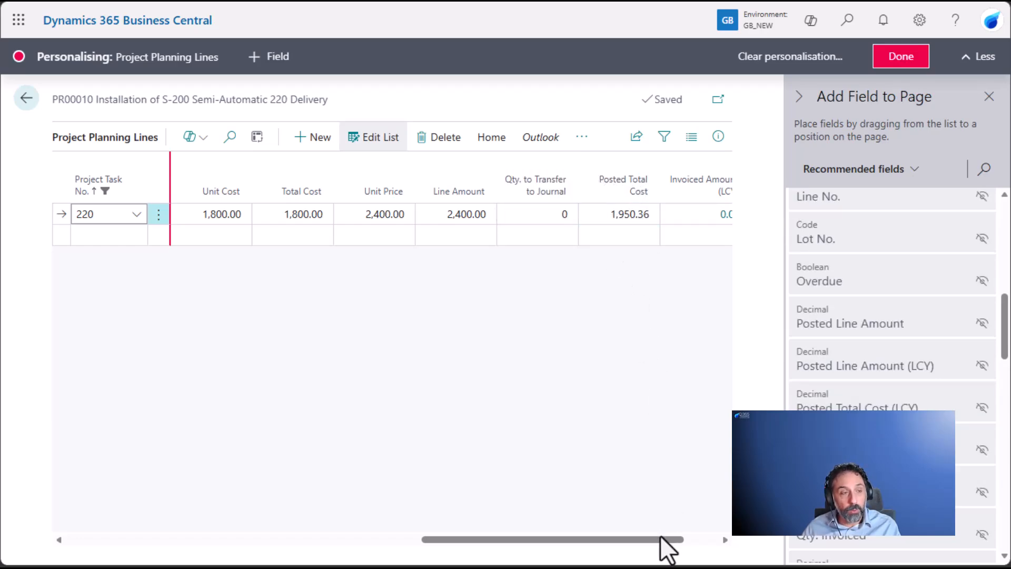
Step: Add the Qty. Invoiced field between Posted Total Cost and Invoiced Amount (LCY), and finish personalising the page
{"action": "scroll", "coordinate": [914, 479], "scroll_direction": "down", "scroll_amount": 3}
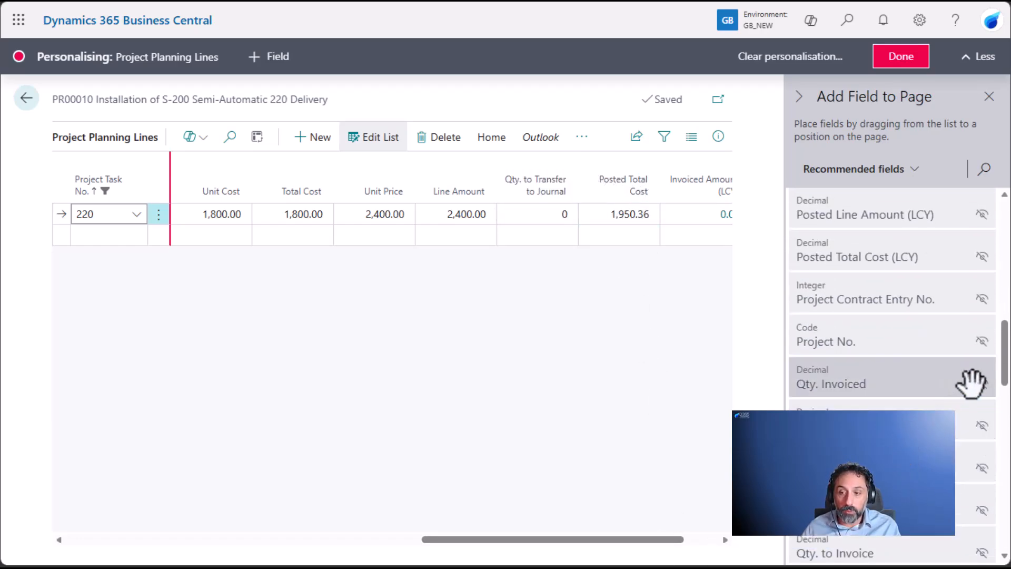
{"action": "mouse_move", "coordinate": [979, 380]}
{"action": "left_mouse_down"}
{"action": "mouse_move", "coordinate": [840, 343]}
{"action": "mouse_move", "coordinate": [655, 176]}
{"action": "mouse_move", "coordinate": [663, 169]}
{"action": "left_mouse_up"}
{"action": "left_click", "coordinate": [665, 164]}
{"action": "left_click", "coordinate": [628, 202]}
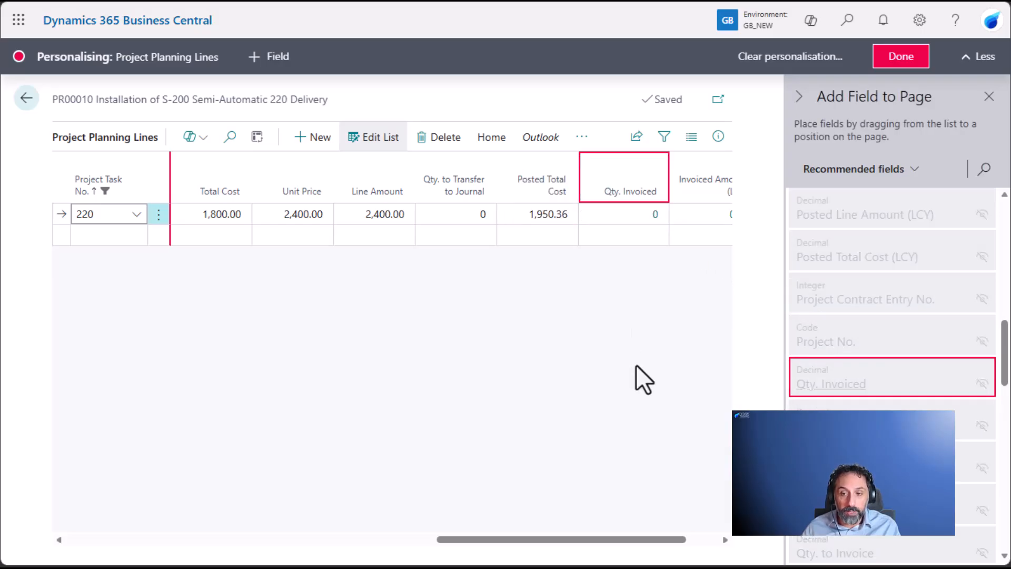
{"action": "left_click", "coordinate": [897, 59]}
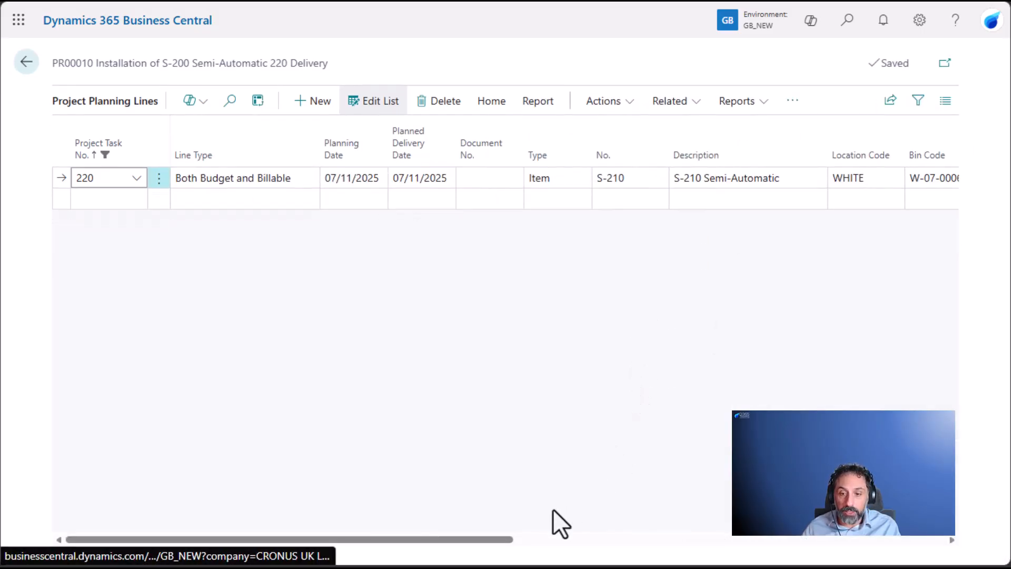
Step: Check the posted total cost and invoiced quantity on the S-210 planning line
{"action": "left_click_drag", "start_coordinate": [502, 539], "coordinate": [975, 560]}
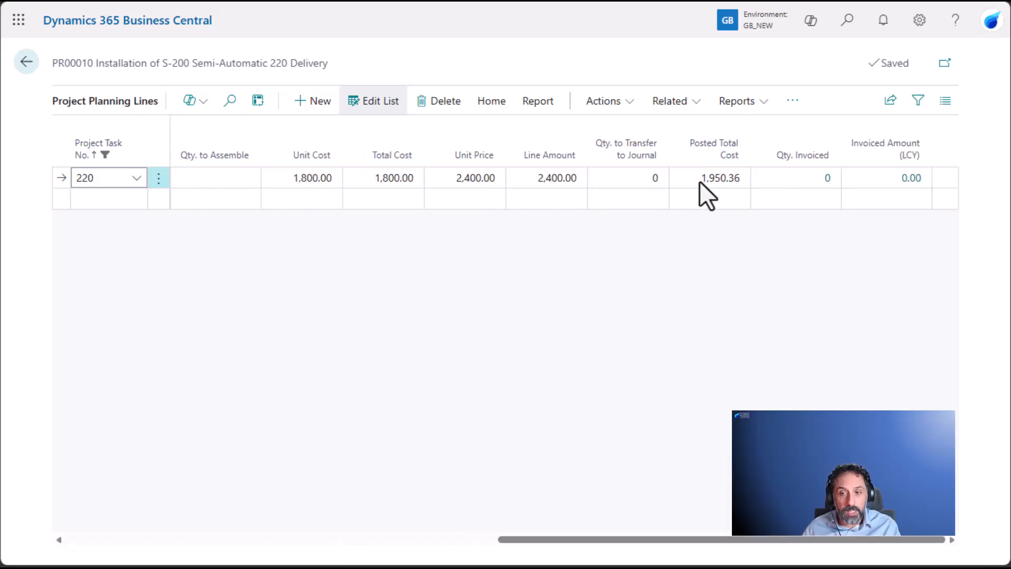
{"action": "left_click", "coordinate": [739, 183]}
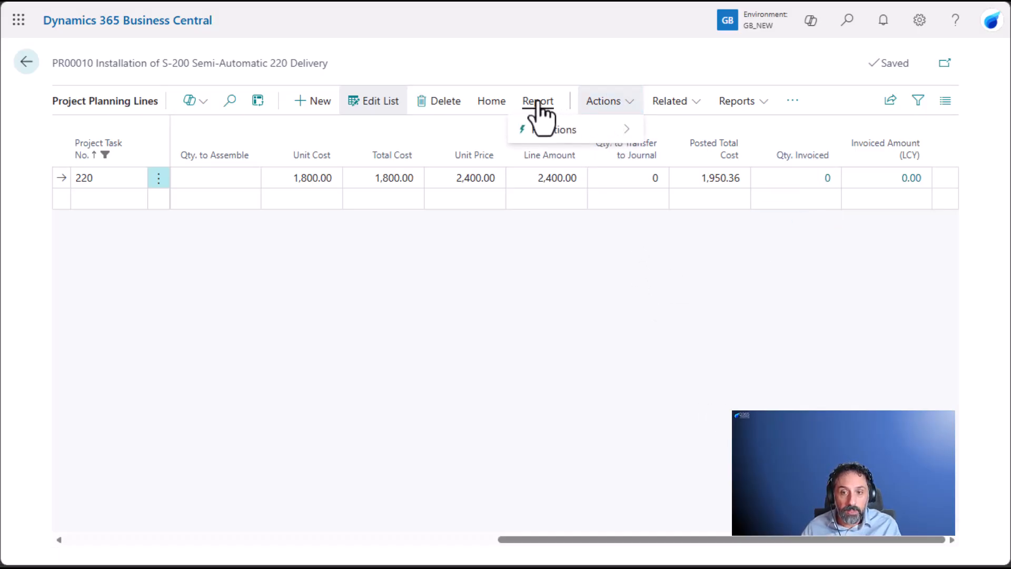
Step: Create a sales invoice from the S-210 planning line of project task 220
{"action": "left_click", "coordinate": [492, 106]}
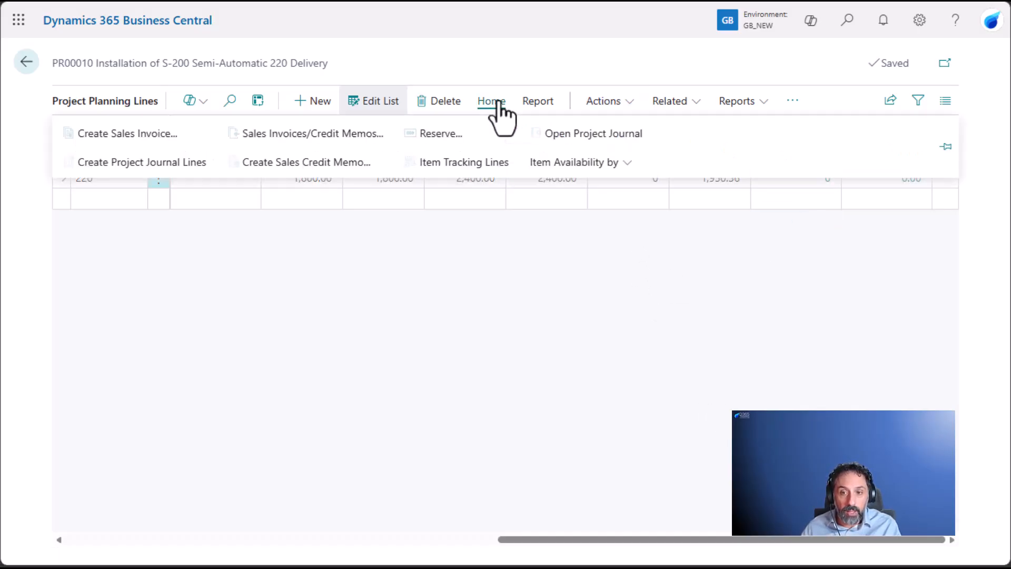
{"action": "left_click", "coordinate": [158, 135]}
{"action": "left_click", "coordinate": [611, 436]}
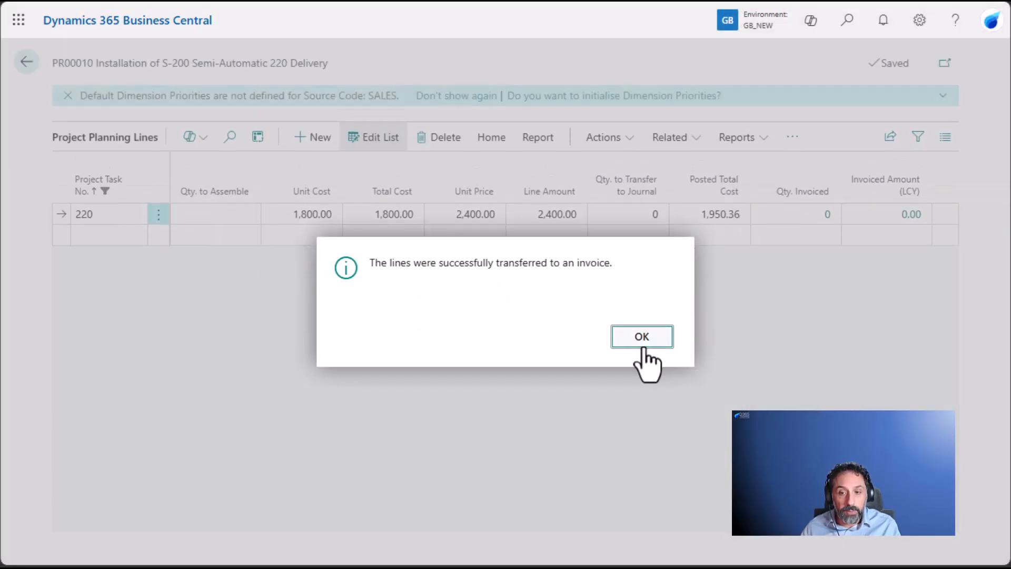
{"action": "left_click", "coordinate": [642, 337]}
Step: Open the planning line's linked sales invoice in an enlarged view and review its S-210 item line
{"action": "left_click", "coordinate": [494, 141]}
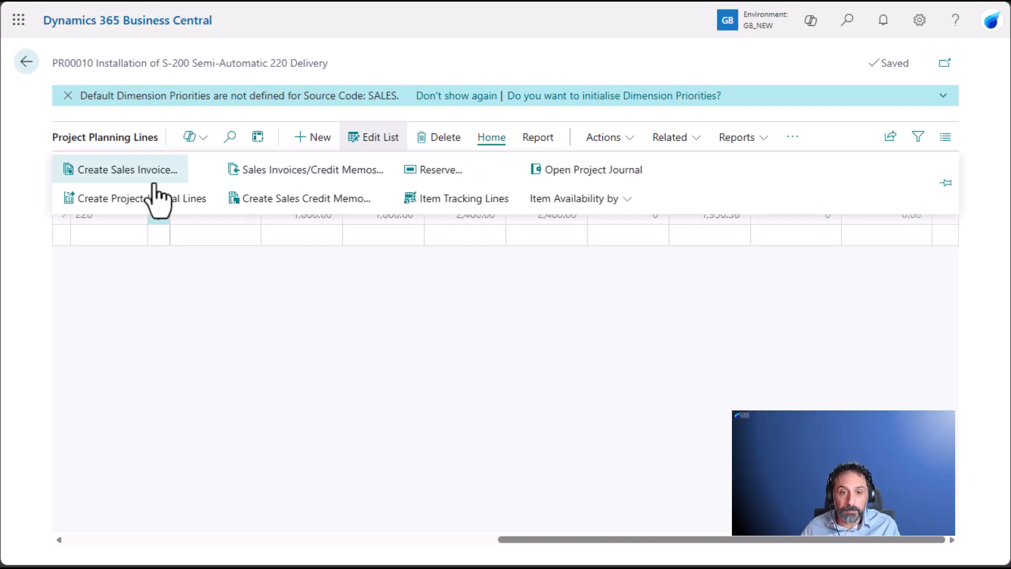
{"action": "left_click", "coordinate": [270, 171]}
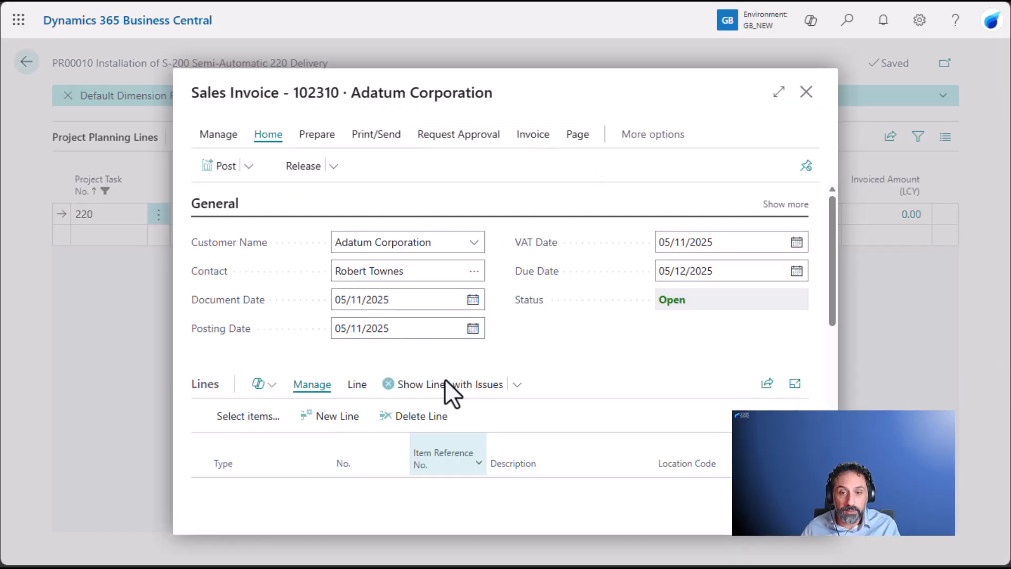
{"action": "left_click", "coordinate": [778, 93]}
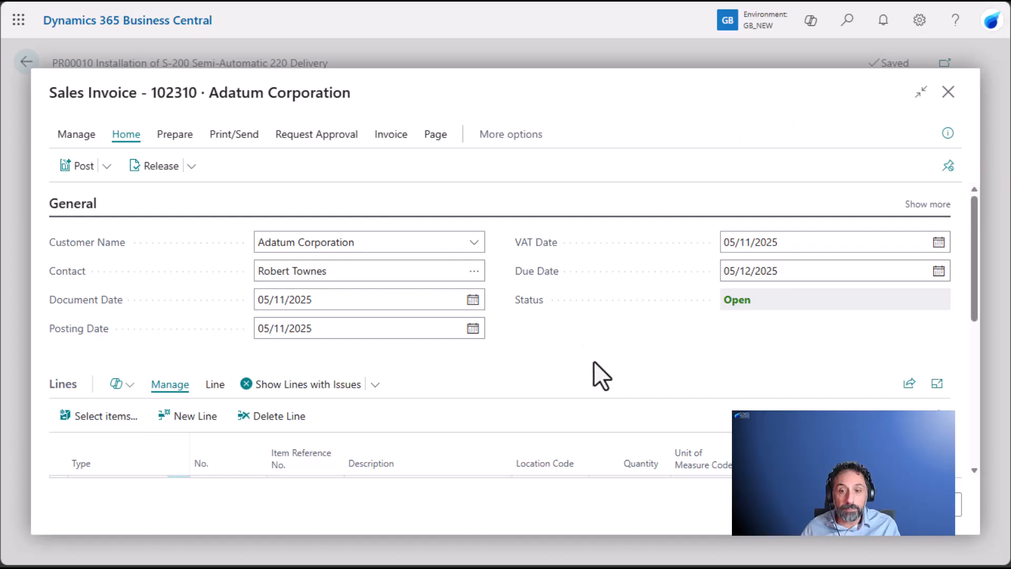
{"action": "scroll", "coordinate": [598, 370], "scroll_direction": "down", "scroll_amount": 3}
{"action": "left_click_drag", "start_coordinate": [472, 418], "coordinate": [444, 418]}
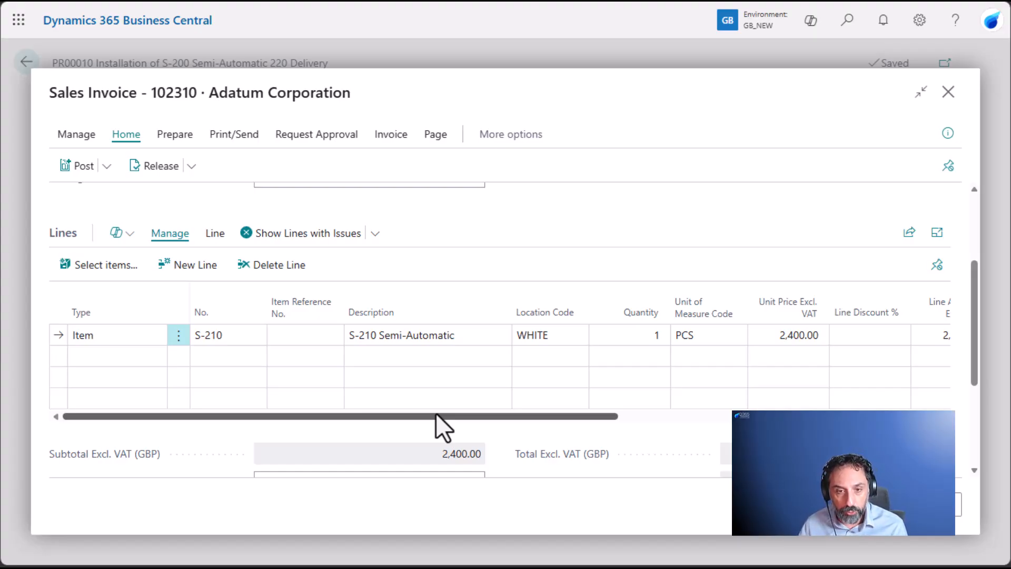
Step: Post the sales invoice and decline to open the posted document
{"action": "left_click", "coordinate": [79, 172]}
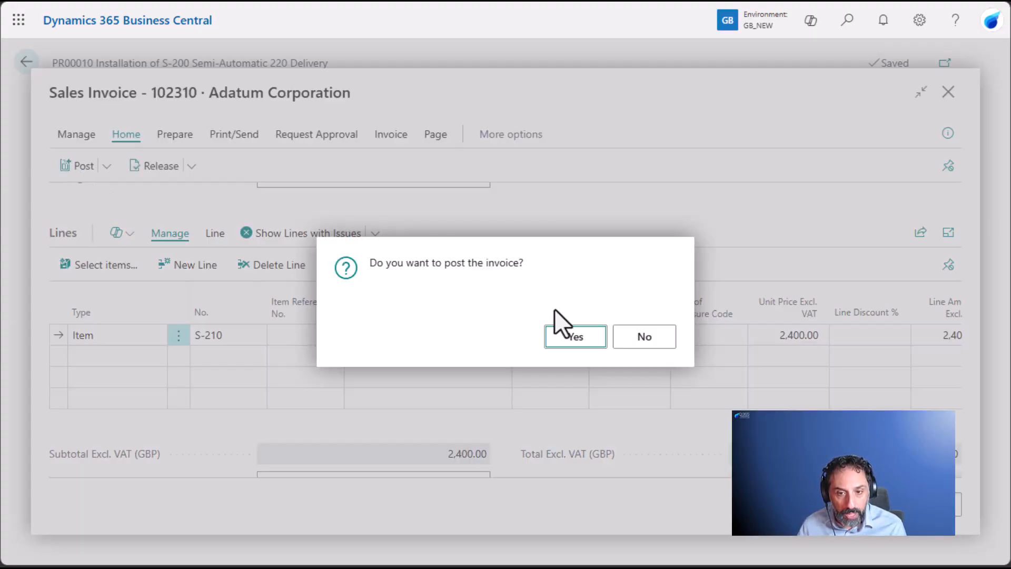
{"action": "left_click", "coordinate": [579, 338]}
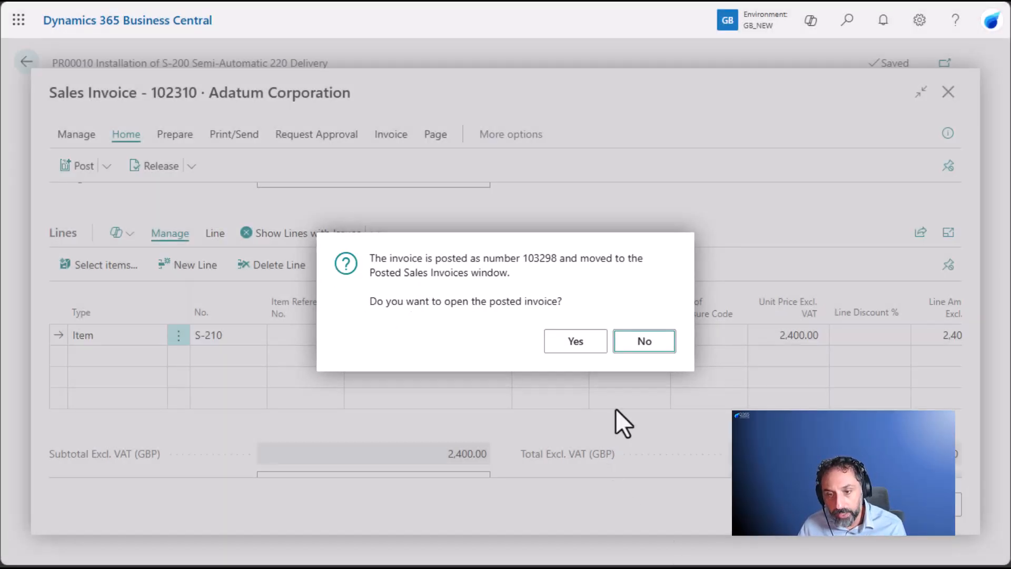
{"action": "left_click", "coordinate": [646, 345]}
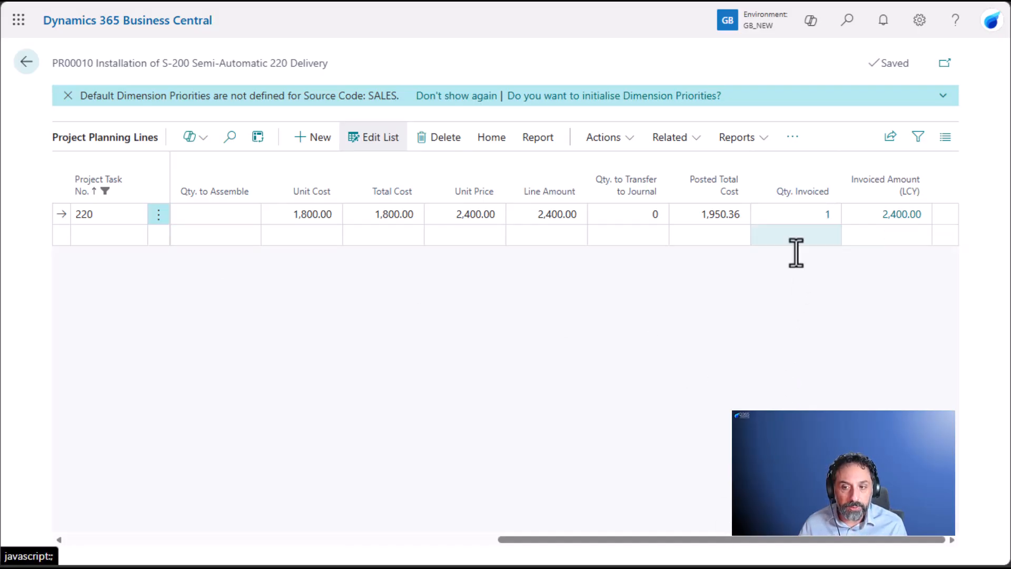
Step: Inspect the project invoice behind the planning line's invoiced quantity, and return to the project card
{"action": "left_click", "coordinate": [828, 216]}
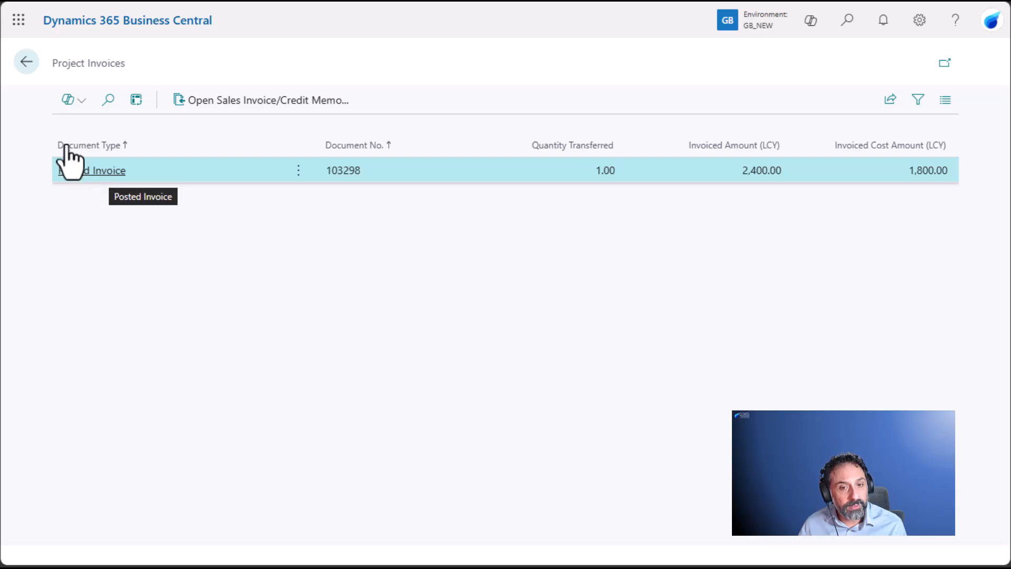
{"action": "left_click", "coordinate": [25, 63]}
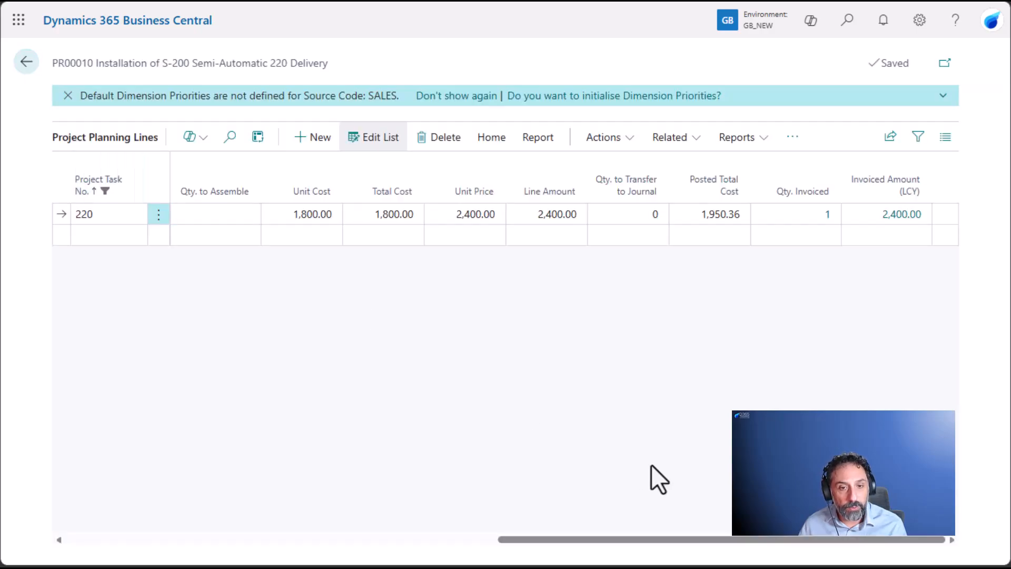
{"action": "left_click", "coordinate": [25, 62]}
Step: Examine the project ledger entry behind the actual item cost, checking its entry type, and return to the project card
{"action": "scroll", "coordinate": [885, 412], "scroll_direction": "down", "scroll_amount": 3}
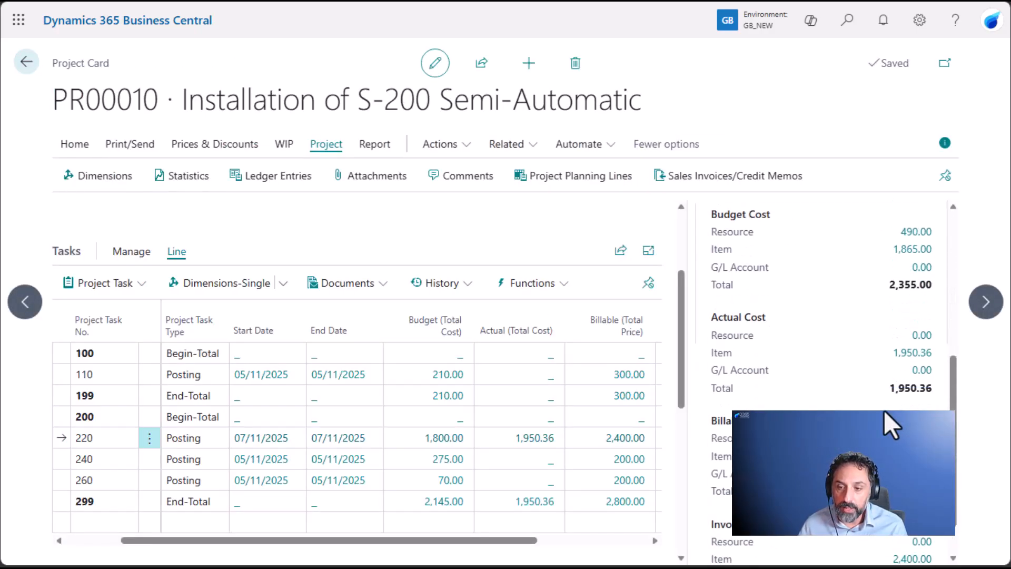
{"action": "left_click", "coordinate": [910, 354]}
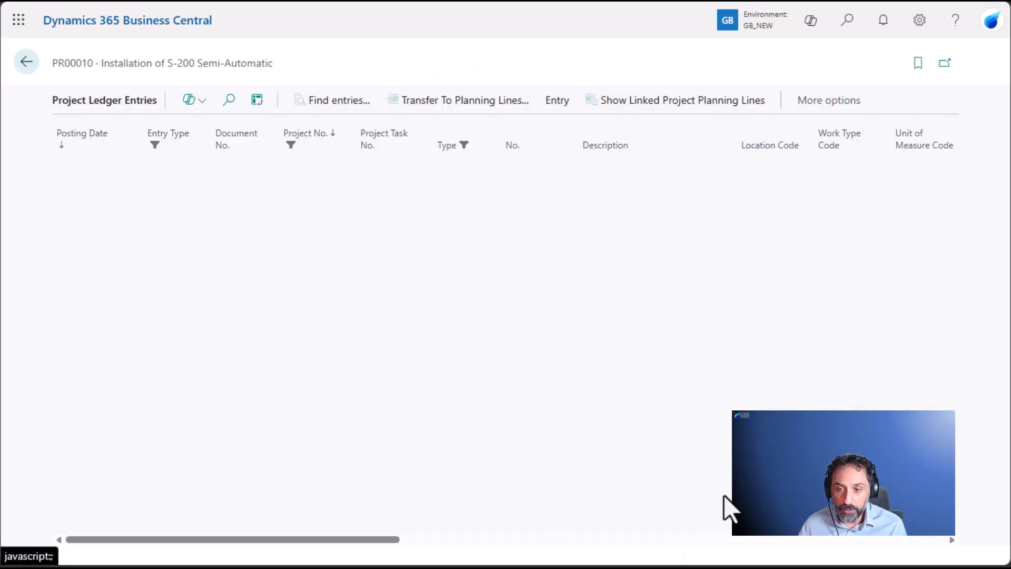
{"action": "left_click_drag", "start_coordinate": [147, 170], "coordinate": [179, 172]}
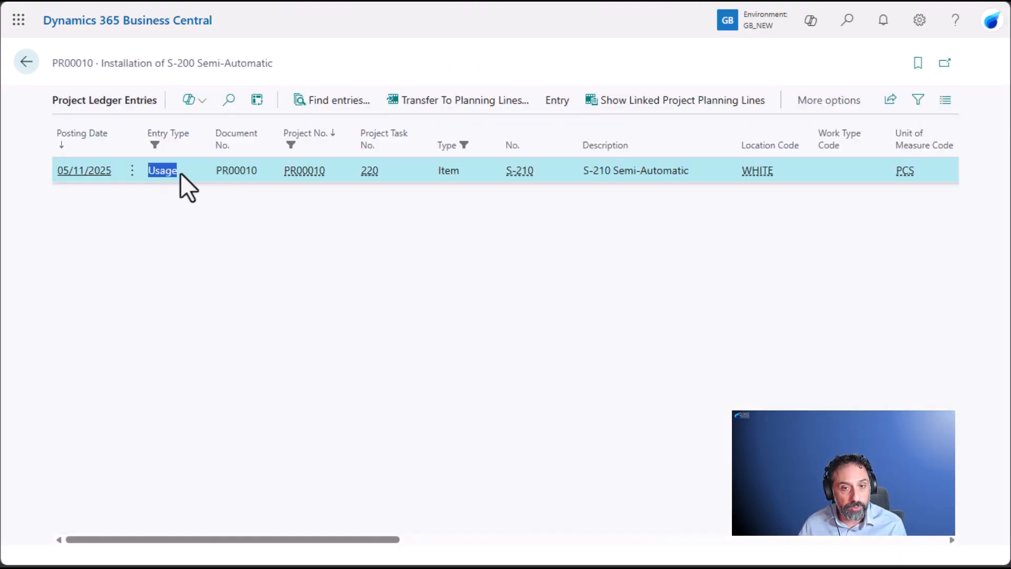
{"action": "left_click", "coordinate": [26, 62]}
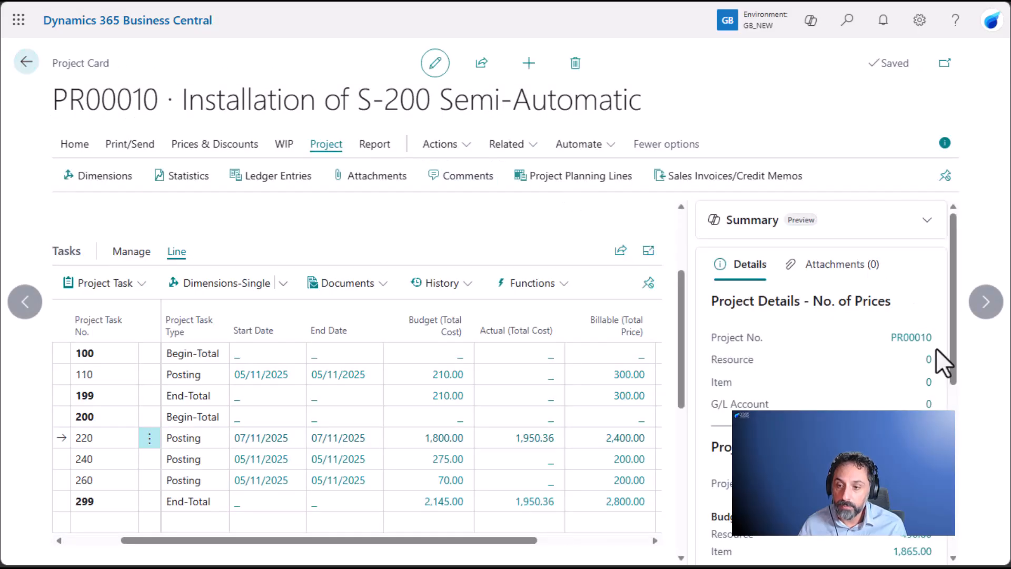
Step: Examine the project ledger entry behind the invoiced item price, and review the project card's completed and invoiced percentages
{"action": "scroll", "coordinate": [840, 384], "scroll_direction": "down", "scroll_amount": 5}
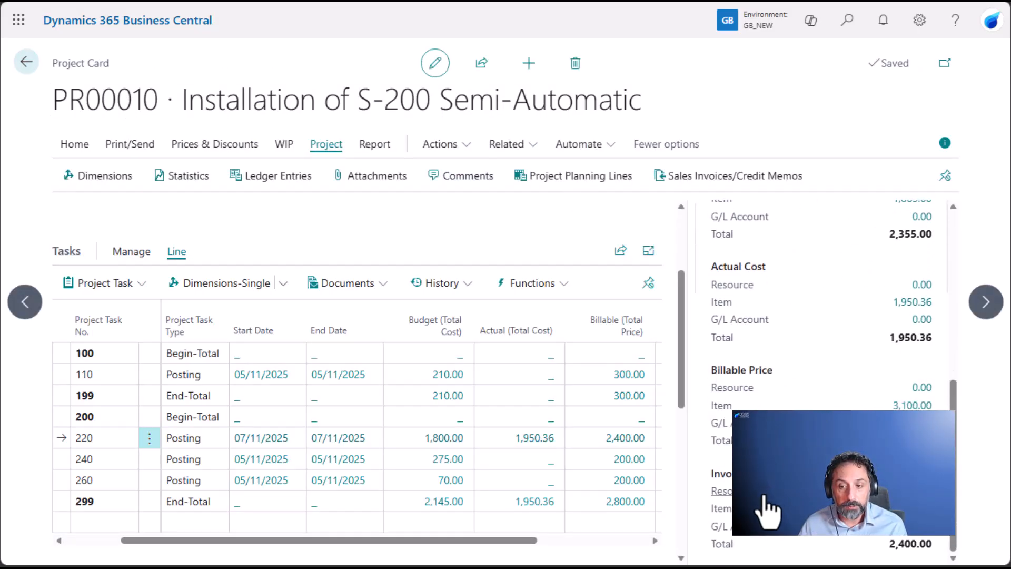
{"action": "left_click", "coordinate": [912, 521]}
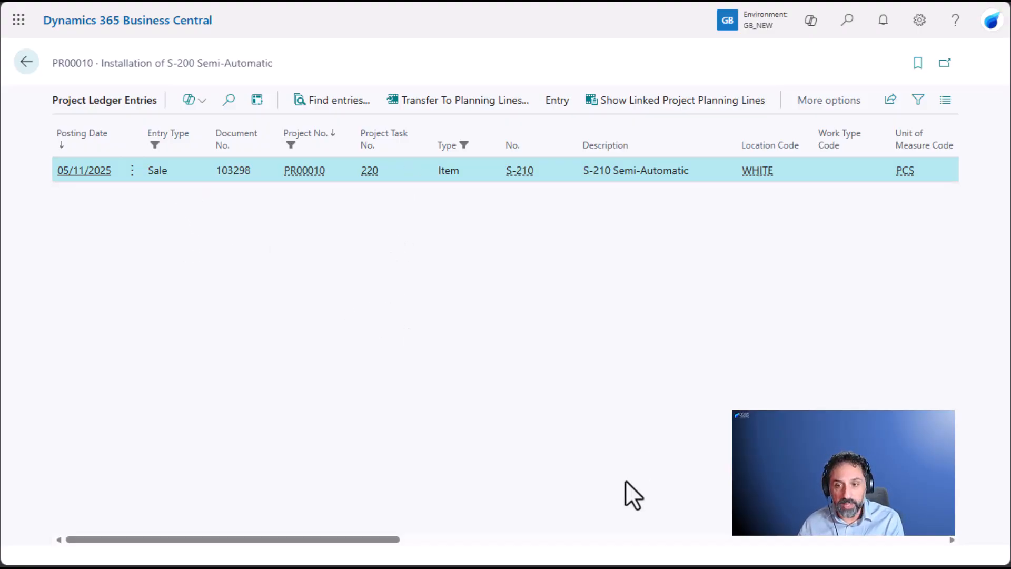
{"action": "left_click", "coordinate": [26, 62]}
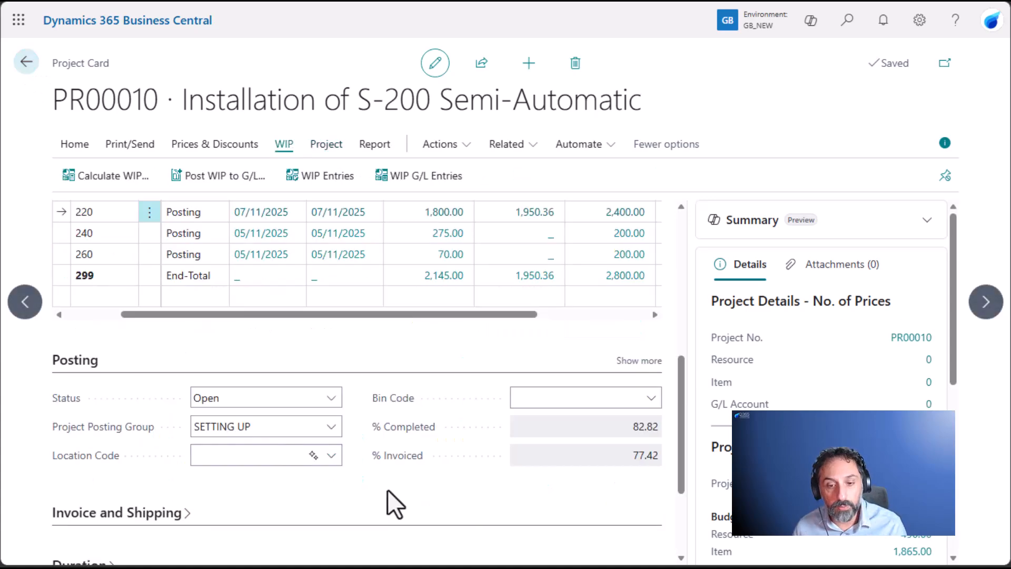
{"action": "scroll", "coordinate": [391, 494], "scroll_direction": "up", "scroll_amount": 4}
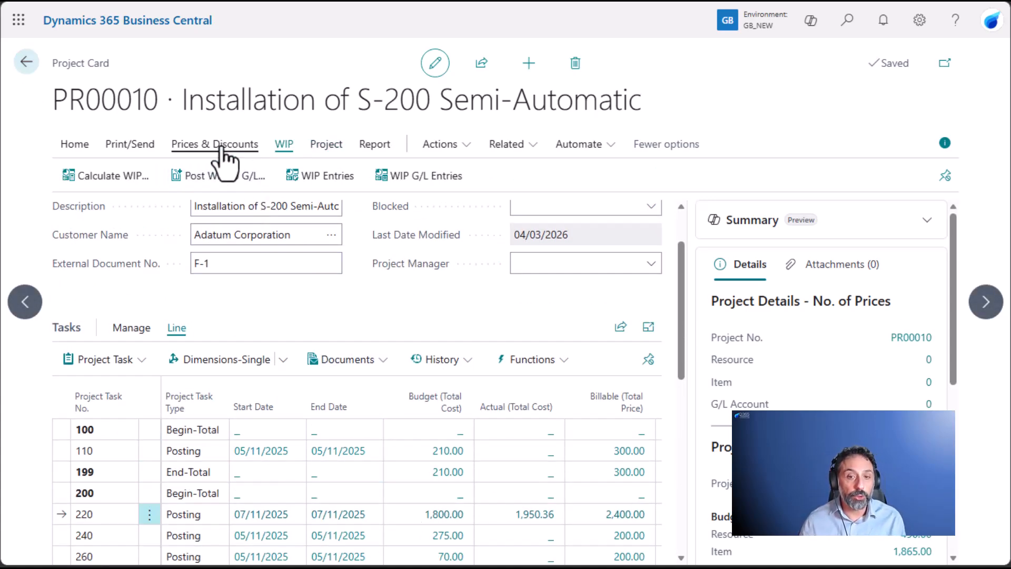